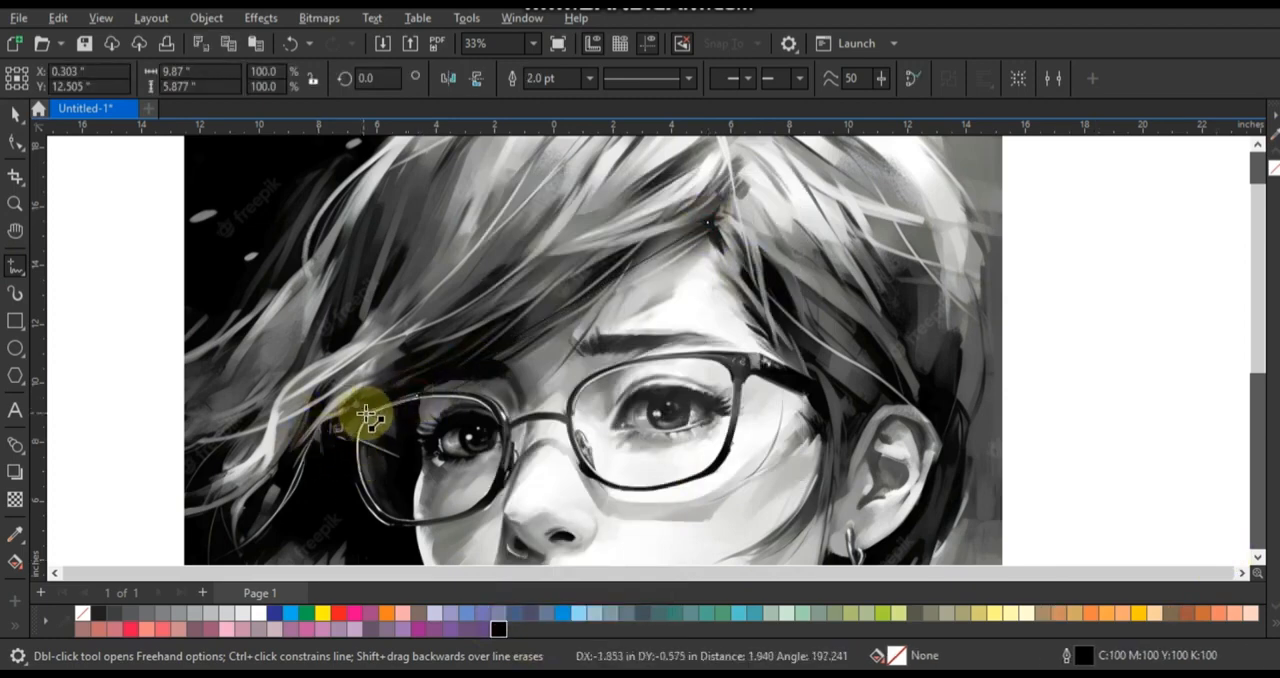
- Trace the hair boundary around the outer edge of the left lens and give the curve an 8 pt red outline
mouse_move(357, 437)
mouse_down()
mouse_move(374, 514)
mouse_move(418, 524)
mouse_up()
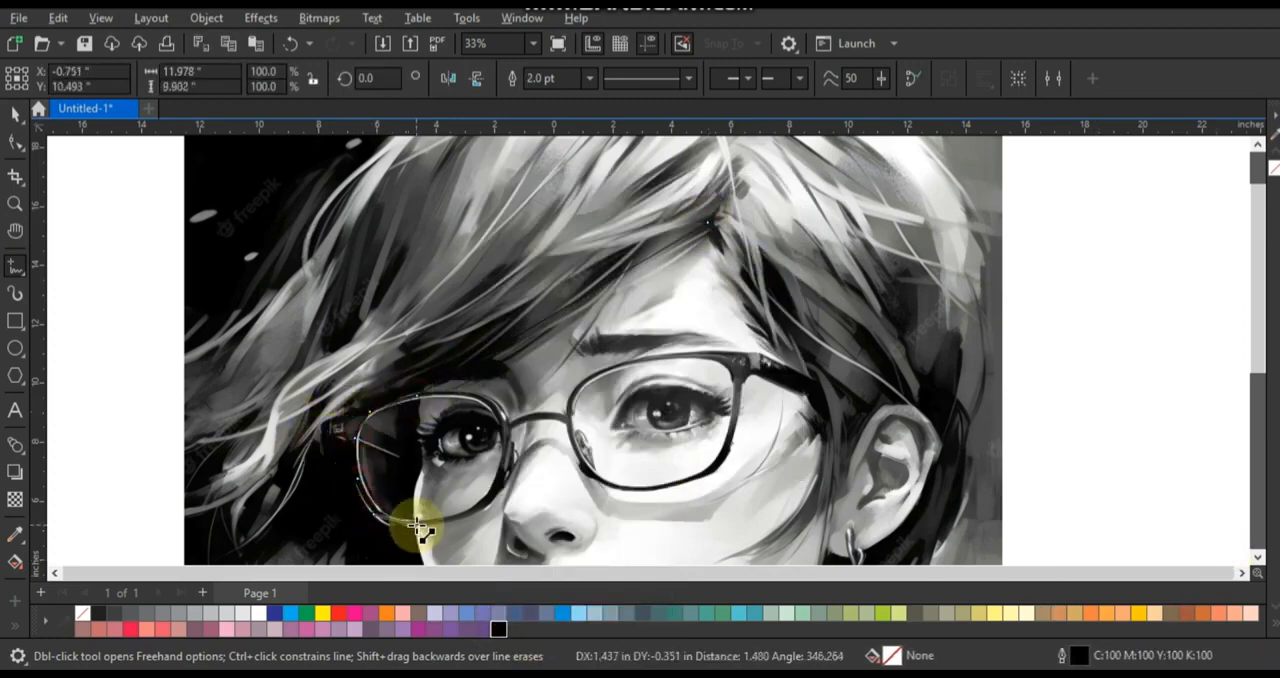
key(F3)
click(15, 203)
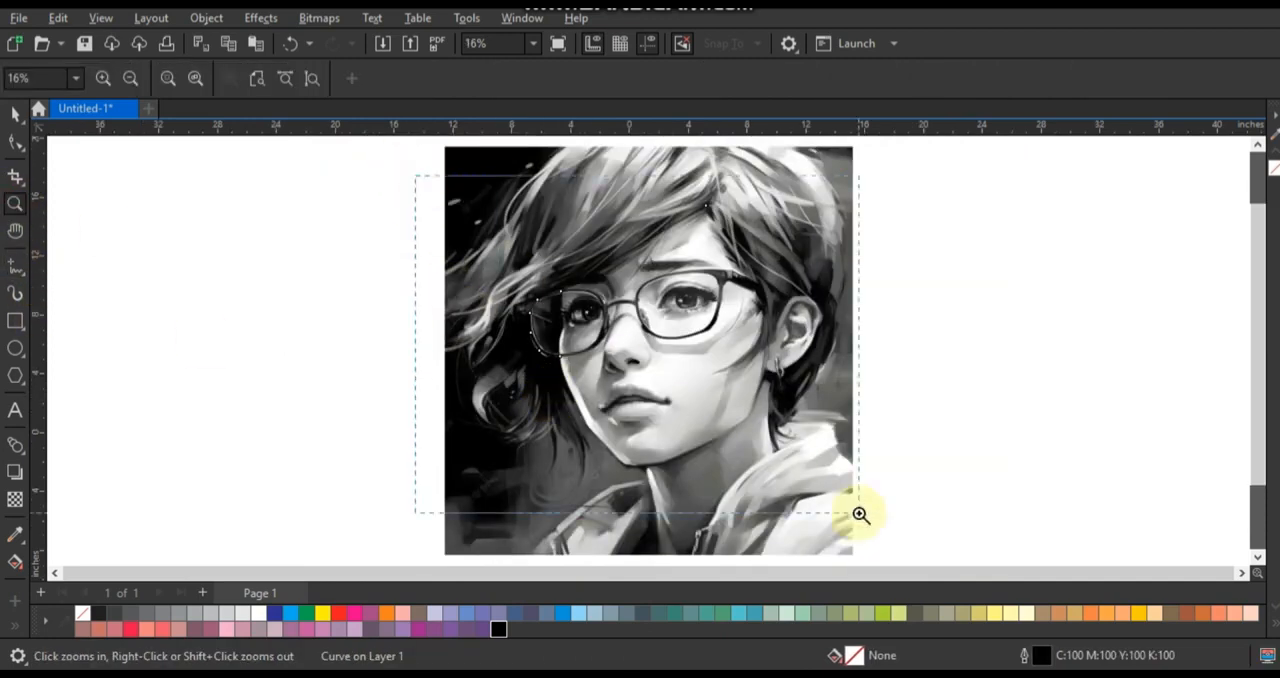
drag(860, 514, 860, 514)
click(15, 113)
click(588, 78)
click(558, 220)
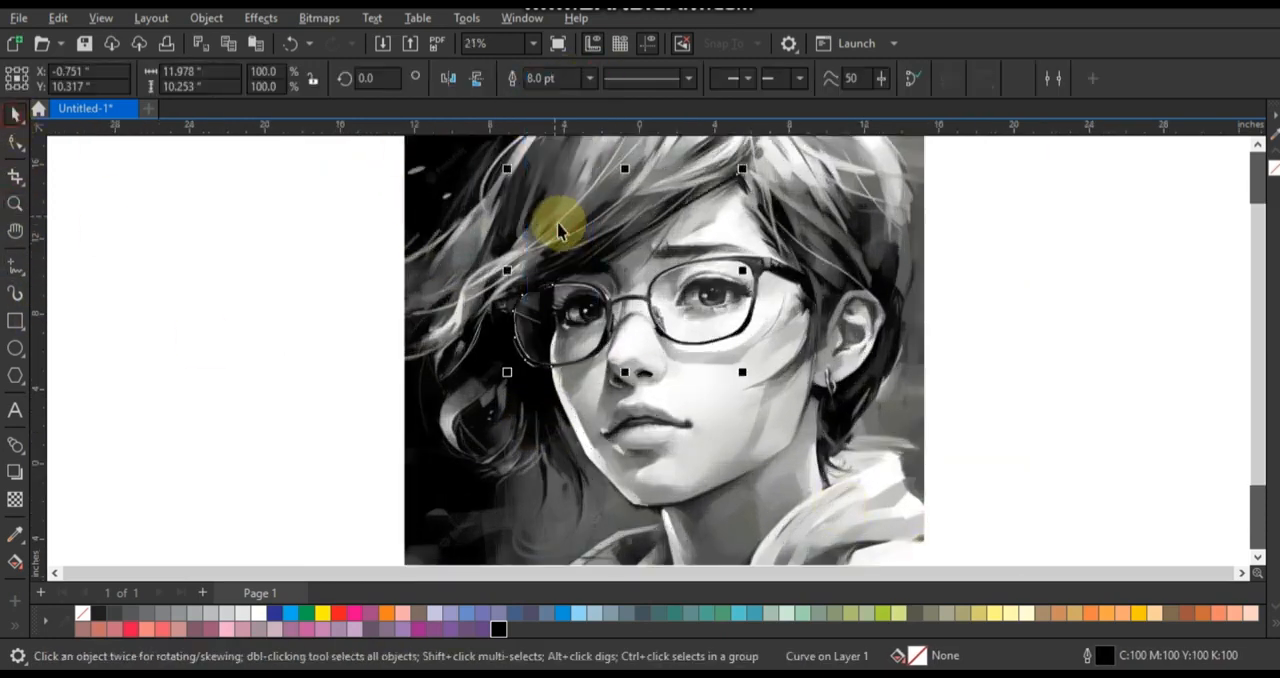
right_click(338, 613)
click(400, 357)
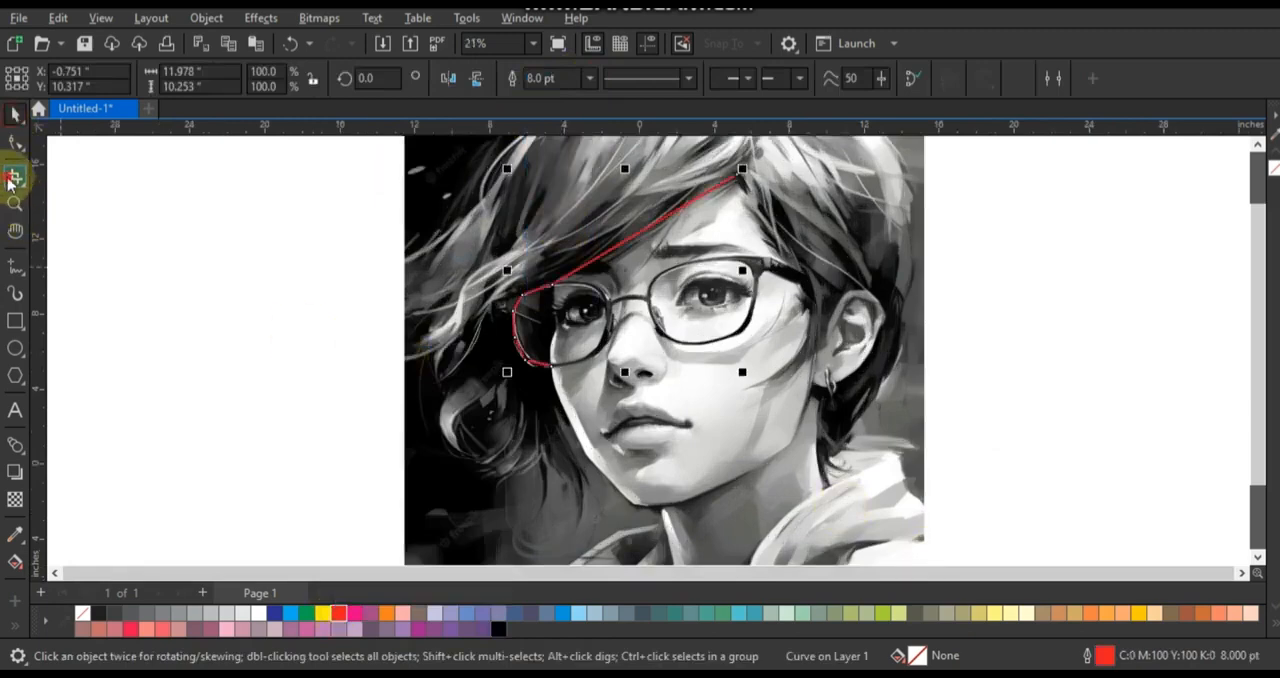
- Continue the hair outline down the left cheek, around the loose strands and over the crown to the nape beside the neck
click(15, 204)
key(F4)
drag(303, 269, 823, 525)
click(15, 267)
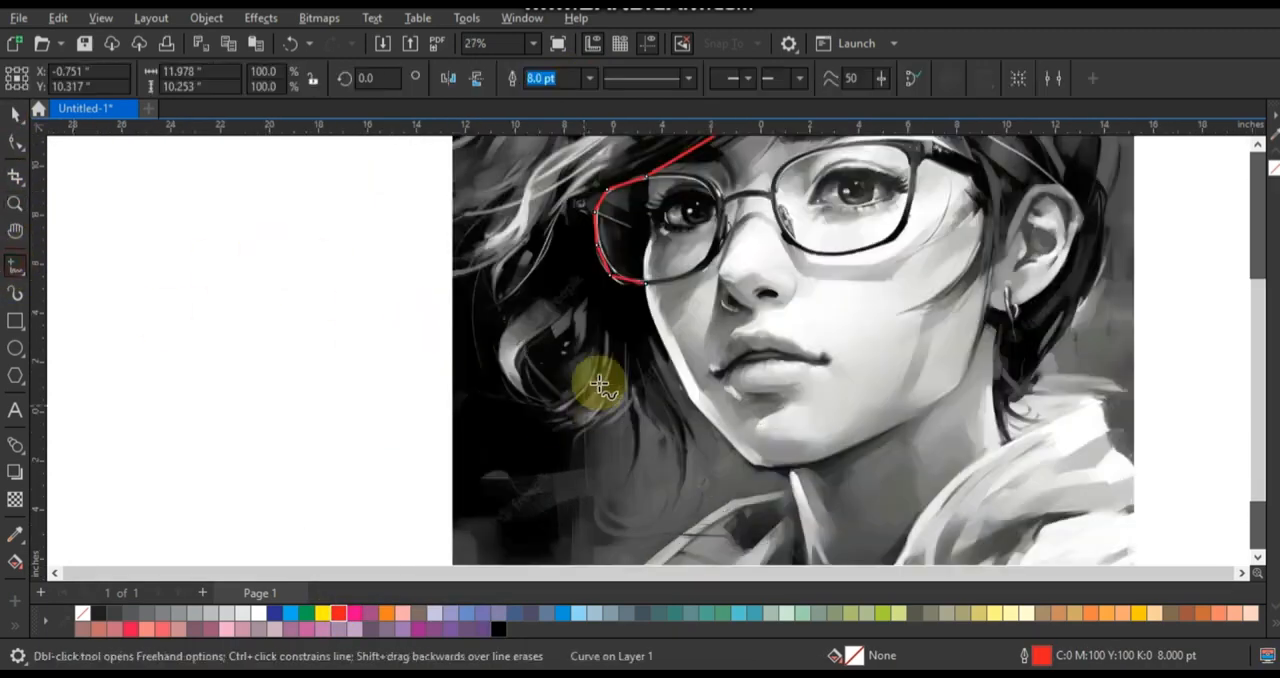
mouse_move(645, 287)
mouse_down()
mouse_move(667, 384)
mouse_move(685, 400)
mouse_move(652, 343)
mouse_move(695, 438)
mouse_move(685, 428)
mouse_move(670, 507)
mouse_move(637, 383)
mouse_move(621, 477)
mouse_move(634, 401)
mouse_move(579, 433)
mouse_move(536, 414)
mouse_move(587, 355)
mouse_move(534, 387)
mouse_move(567, 320)
mouse_move(525, 392)
mouse_move(504, 262)
mouse_move(459, 283)
mouse_move(457, 148)
mouse_move(485, 100)
mouse_move(575, 86)
mouse_move(505, 360)
mouse_up()
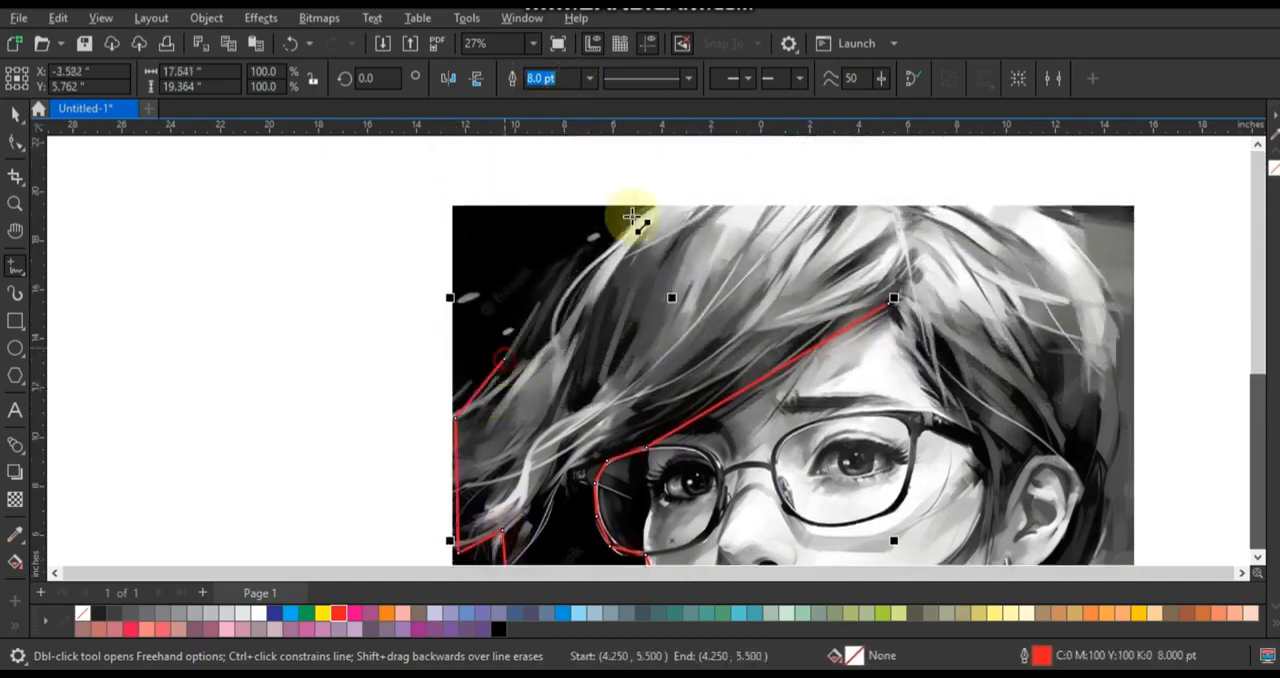
double_click(1037, 207)
double_click(1117, 382)
click(1105, 476)
mouse_move(1105, 476)
mouse_down()
mouse_move(1079, 592)
mouse_move(1110, 424)
mouse_up()
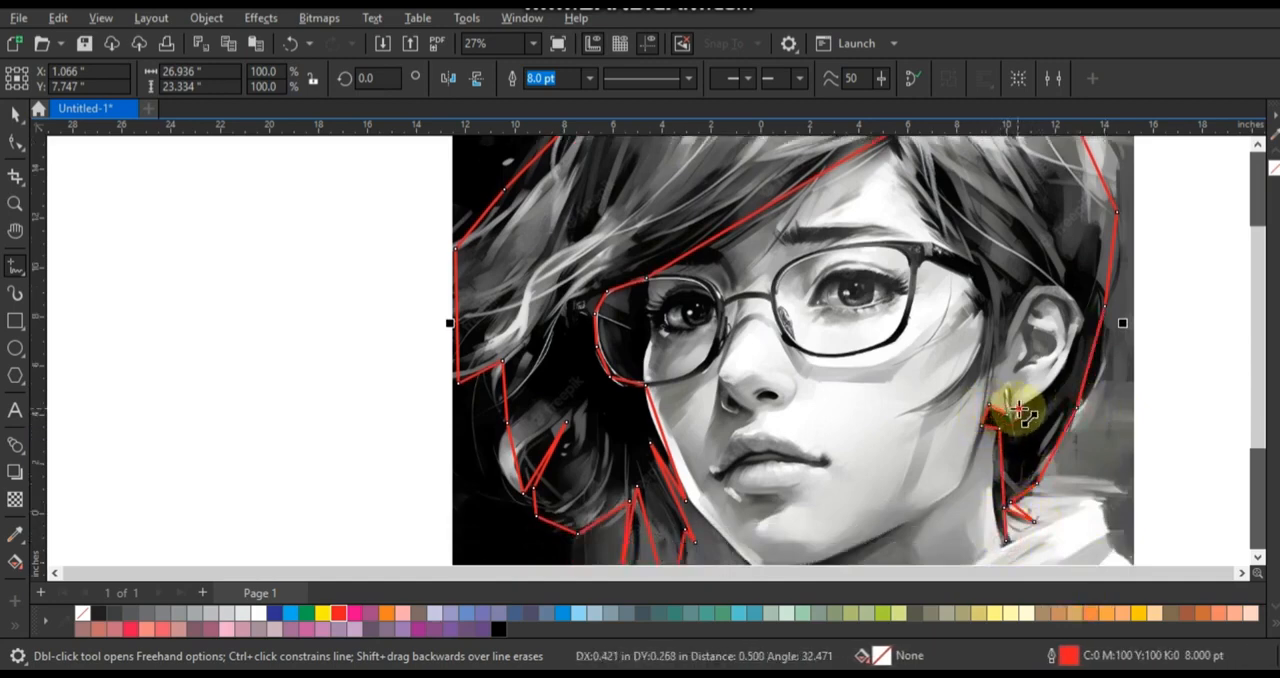
- Trace around the ear, the cheek strands and the forehead hairline to close the hair outline
click(1073, 345)
click(1040, 287)
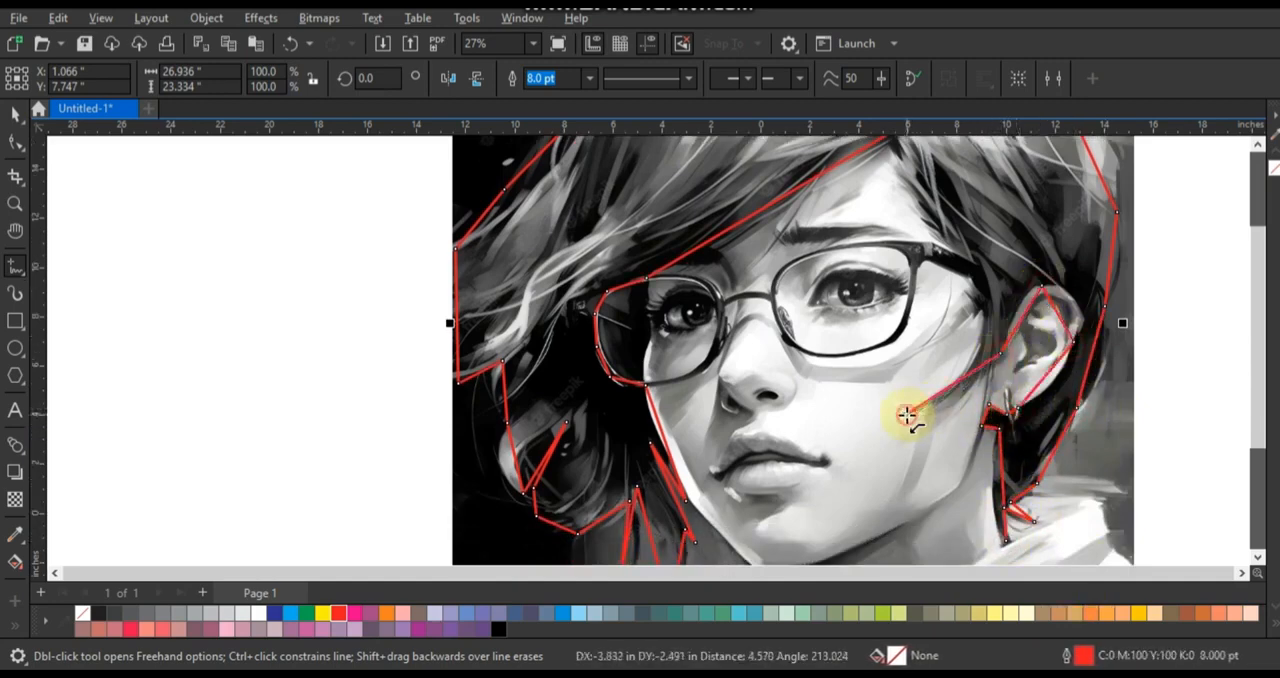
click(959, 325)
click(969, 281)
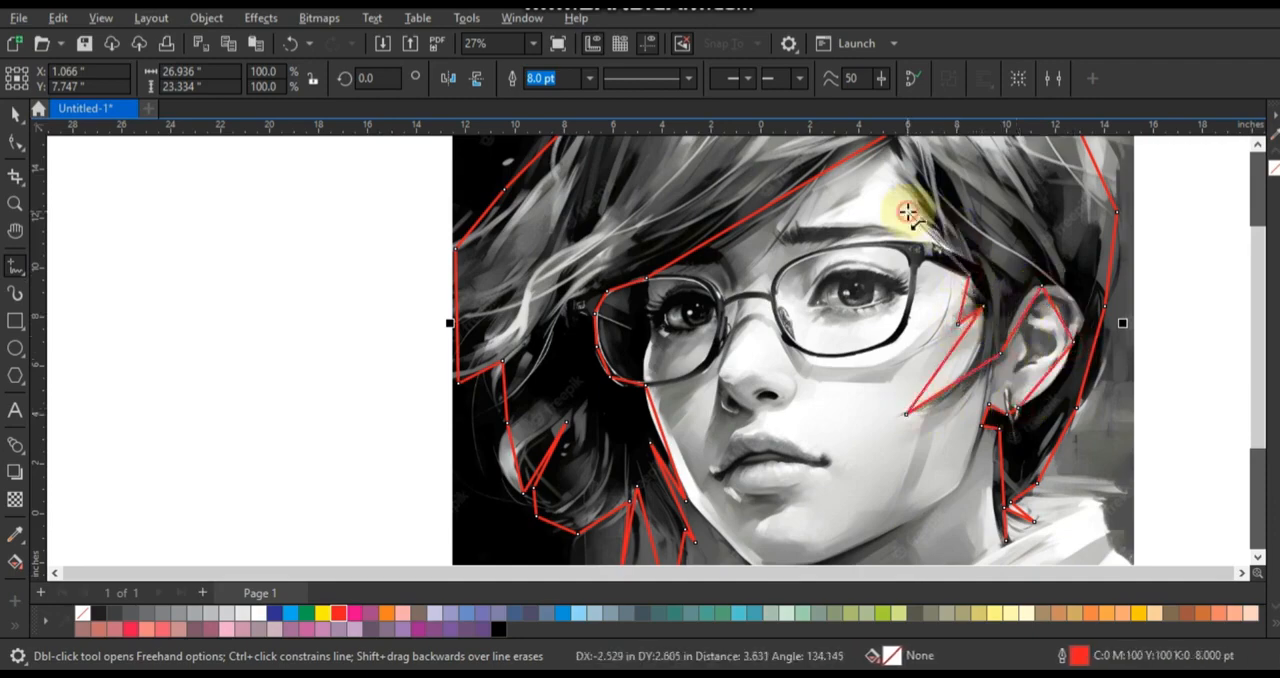
click(896, 158)
click(891, 195)
scroll(483, 244, down, 1)
- Make the hair outline's segments curves and bend the upper ones to follow the crown, the fringe and the forehead strands
click(15, 142)
drag(409, 177, 703, 424)
click(15, 203)
drag(391, 383, 1009, 177)
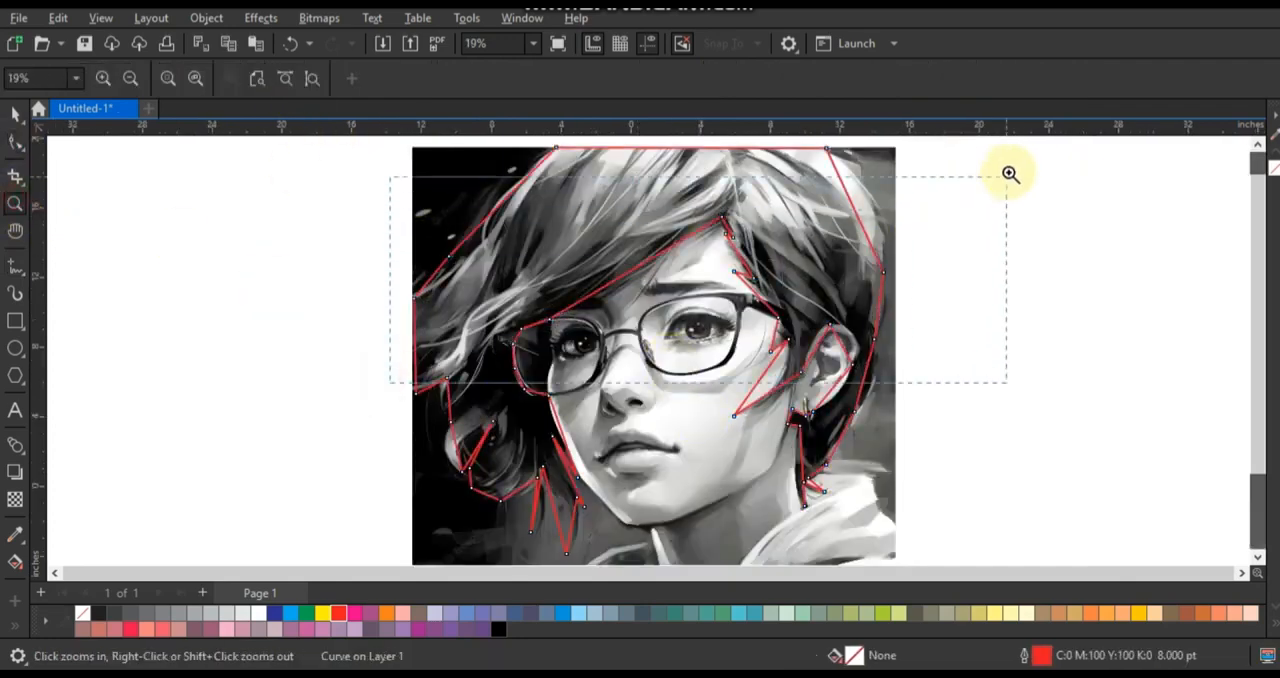
click(15, 142)
drag(162, 312, 198, 358)
drag(205, 282, 262, 178)
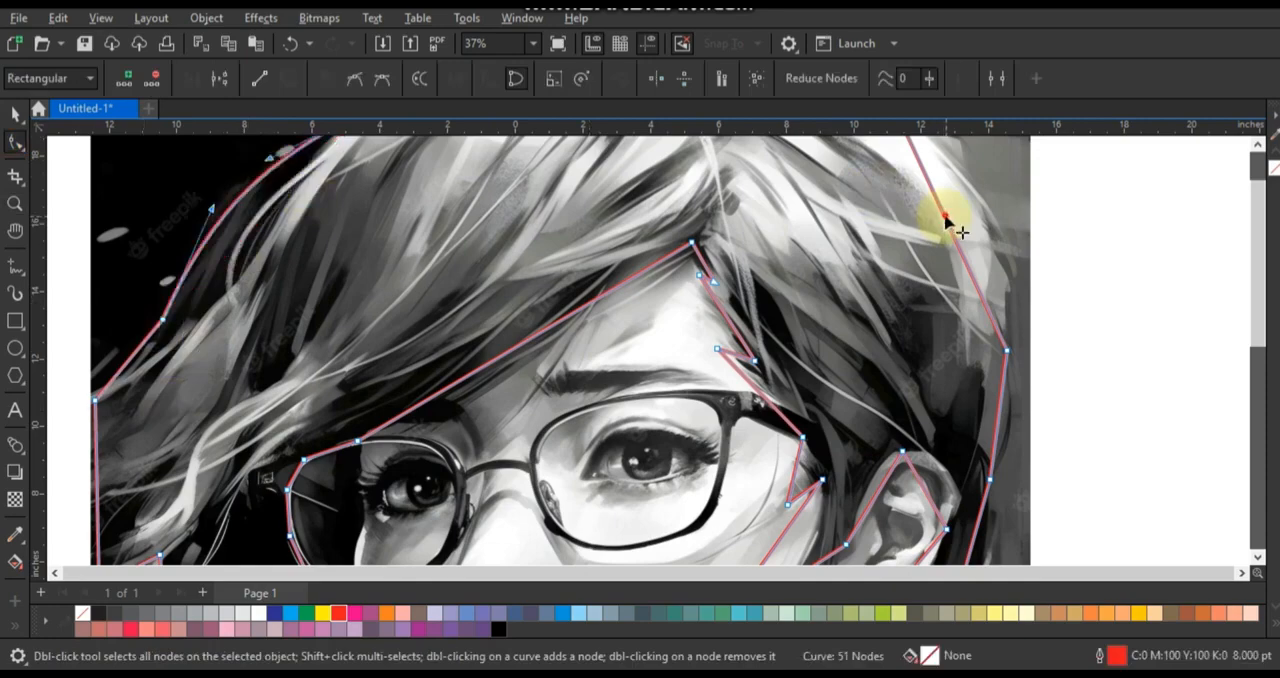
drag(943, 218, 1012, 304)
drag(615, 287, 614, 294)
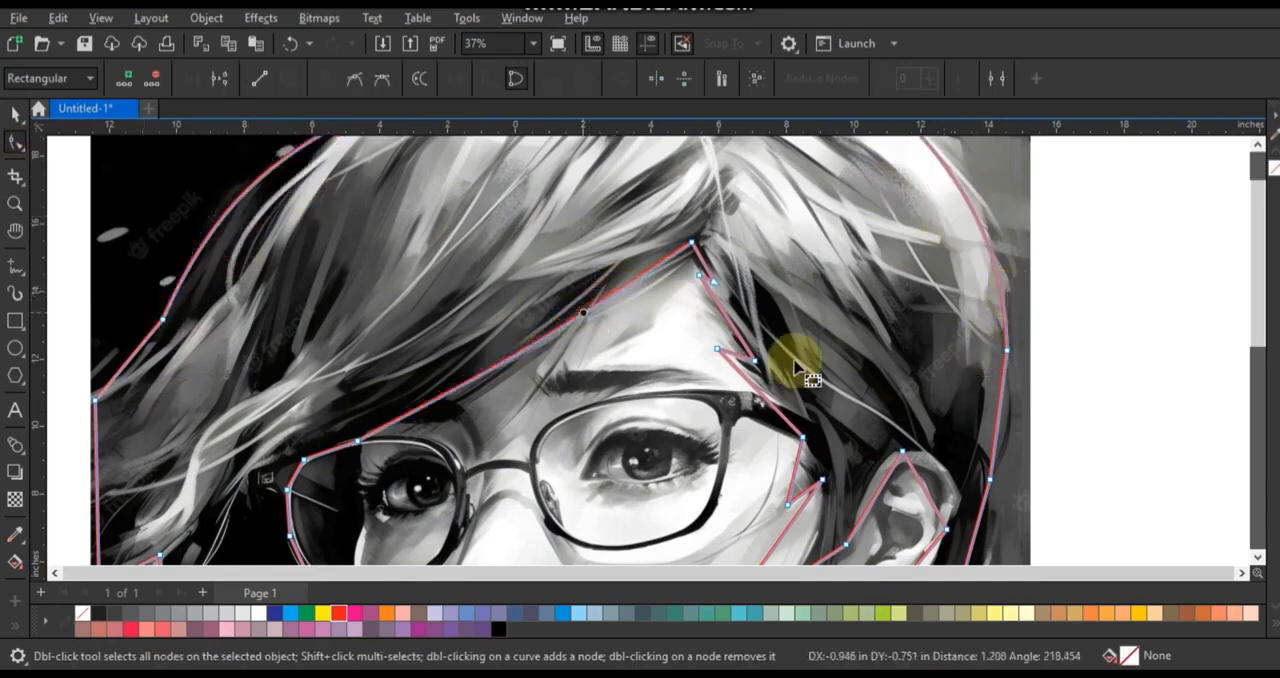
drag(755, 382, 762, 382)
drag(733, 325, 737, 322)
drag(997, 430, 1003, 429)
- Bend the hair outline's segments behind the ear and beside the neck to match the nape strands
click(1254, 558)
click(1254, 558)
click(1254, 558)
click(1254, 558)
click(1254, 558)
drag(970, 208, 984, 212)
drag(921, 327, 917, 325)
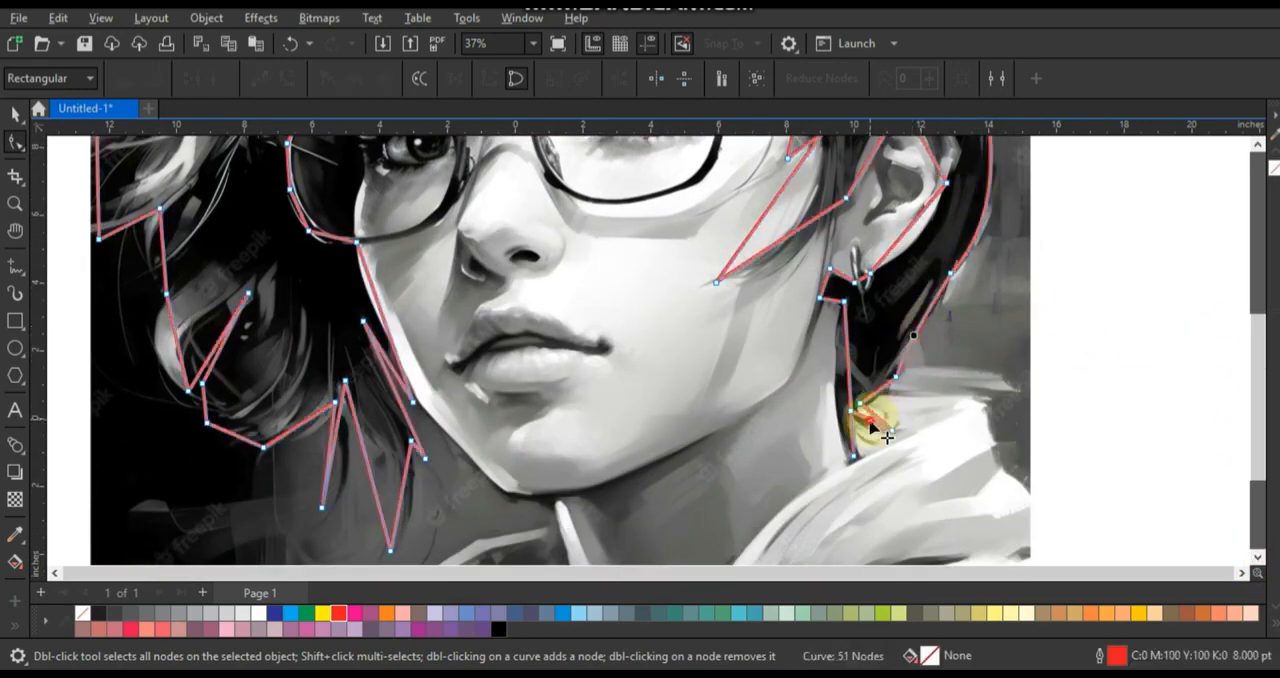
drag(869, 420, 869, 430)
drag(856, 383, 835, 391)
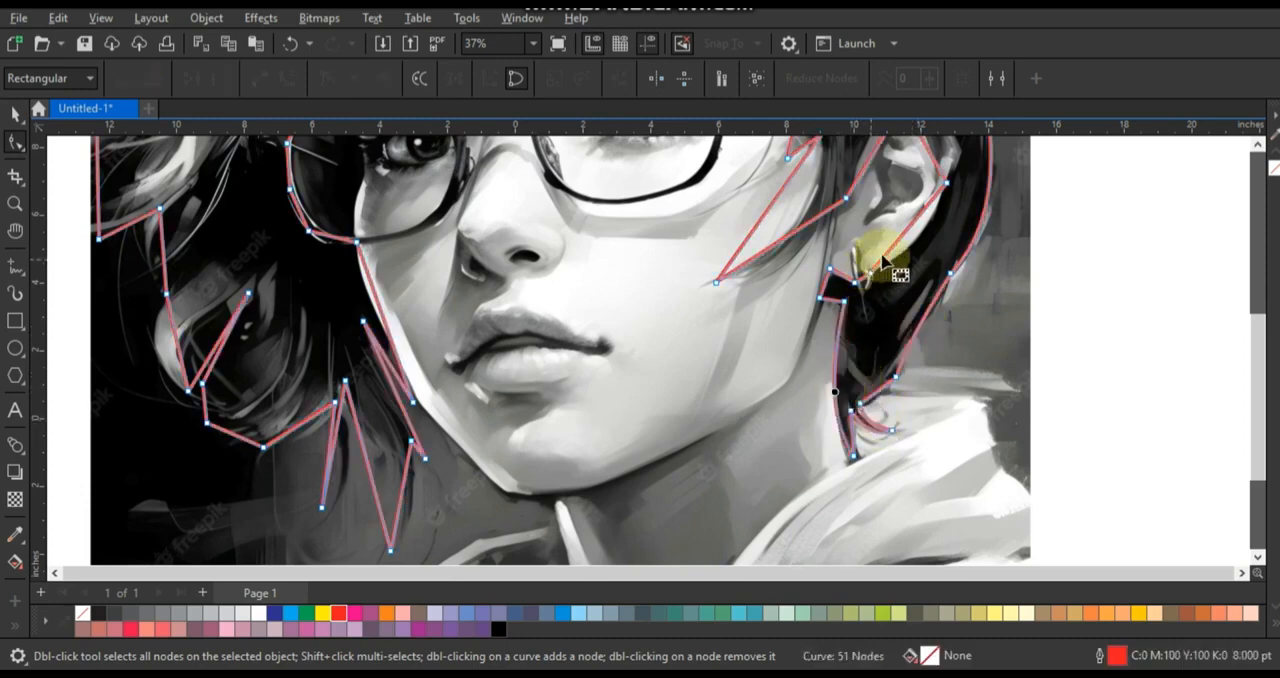
- Curve the hair outline's segments around the ear and along the strands over the cheek
drag(903, 236, 943, 235)
click(1256, 145)
click(903, 235)
drag(935, 288, 977, 276)
drag(879, 273, 874, 255)
drag(808, 352, 808, 352)
drag(808, 281, 814, 258)
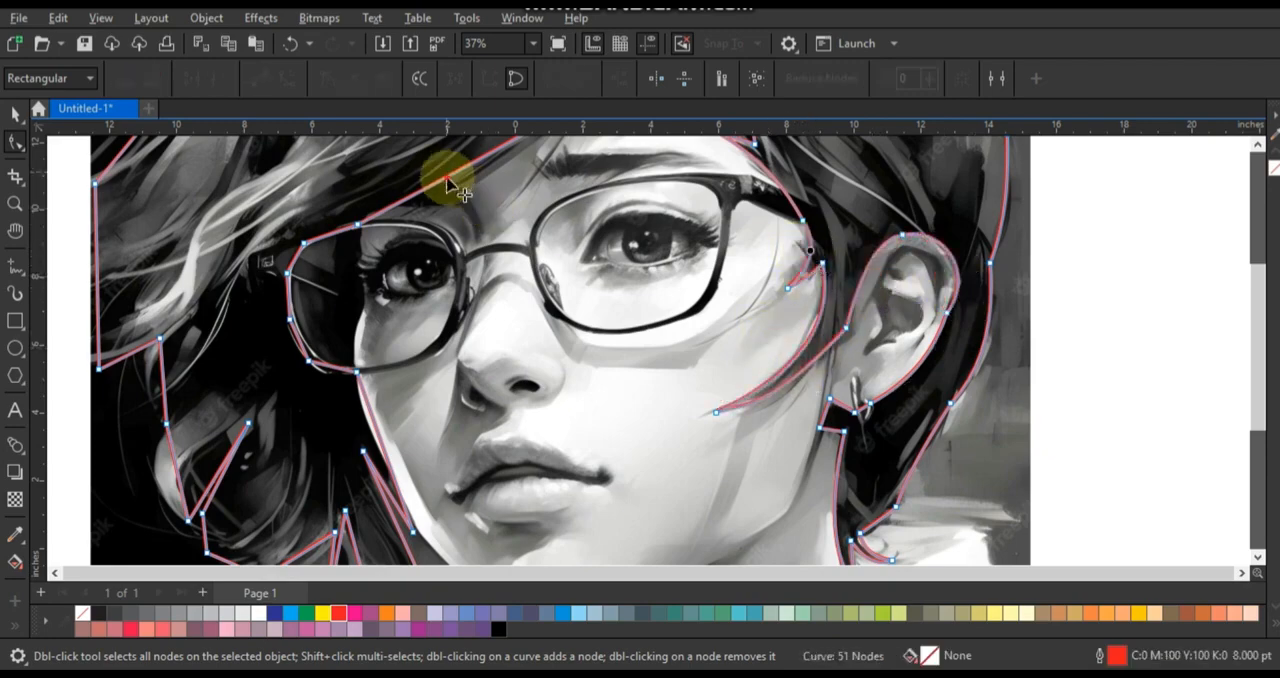
- Bend the segments below the left lens and along the left cheek, outer hair edge and lower strands to fit the hair
drag(327, 364, 325, 368)
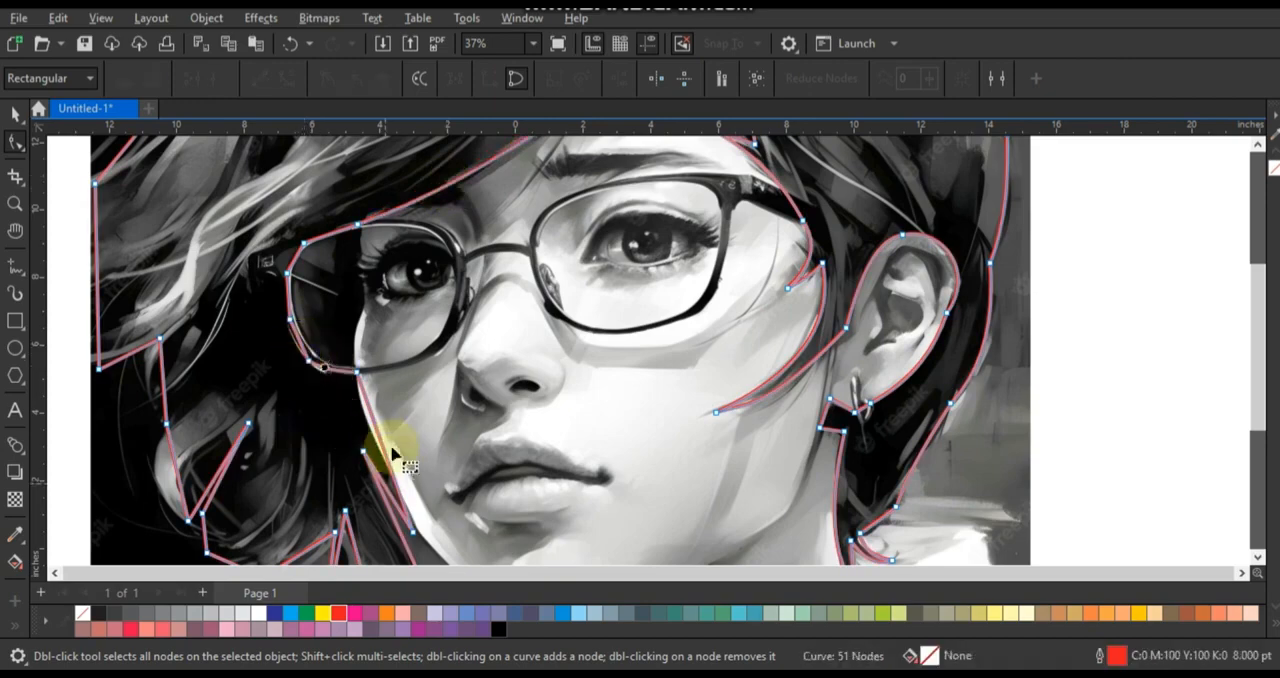
drag(376, 430, 371, 430)
drag(168, 478, 158, 478)
drag(163, 380, 93, 370)
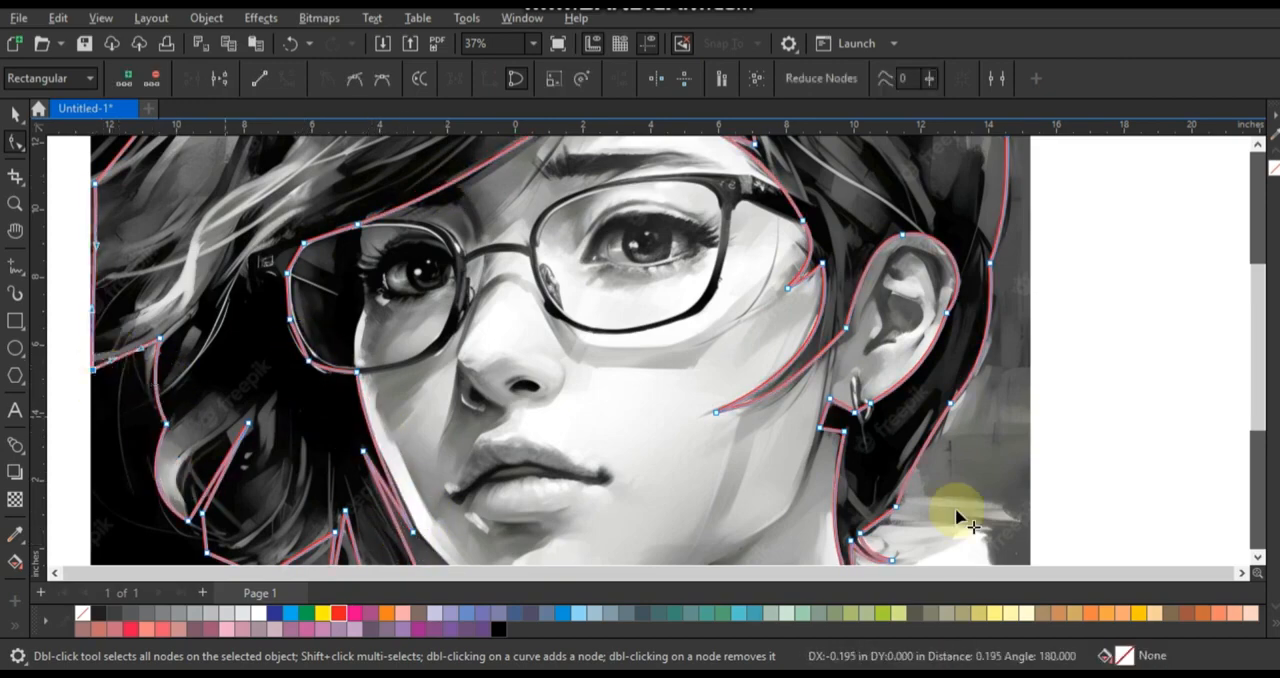
scroll(1257, 571, down, 3)
drag(232, 392, 234, 400)
drag(285, 391, 396, 425)
drag(405, 429, 421, 392)
- Fill the hair shape with dark blue, C100 M67 Y33 K15
key(shift+F2)
click(15, 115)
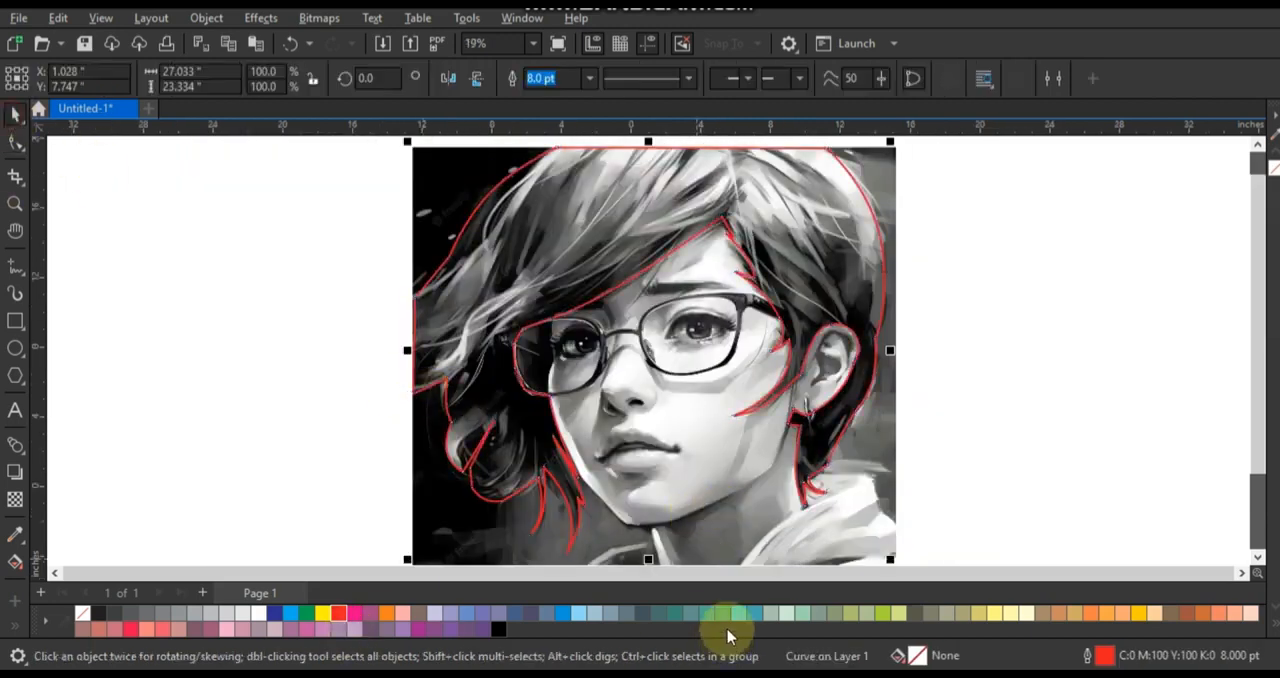
click(563, 612)
click(14, 556)
click(288, 82)
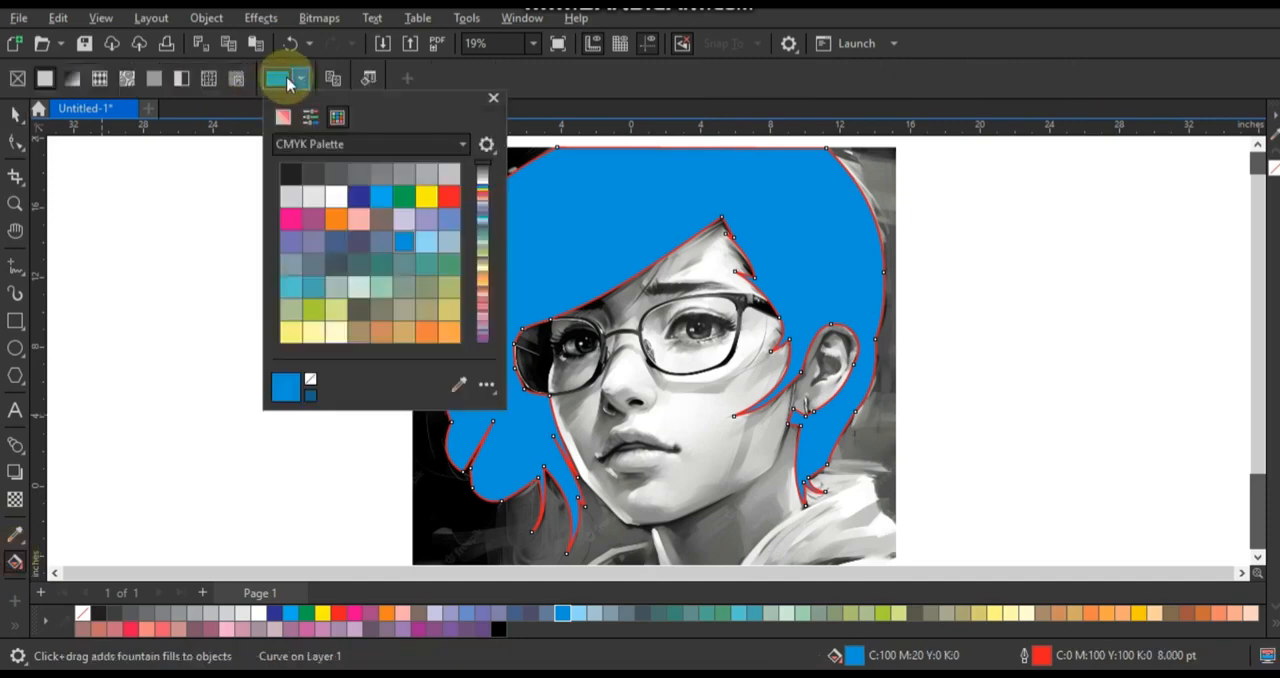
click(283, 116)
drag(390, 222, 395, 227)
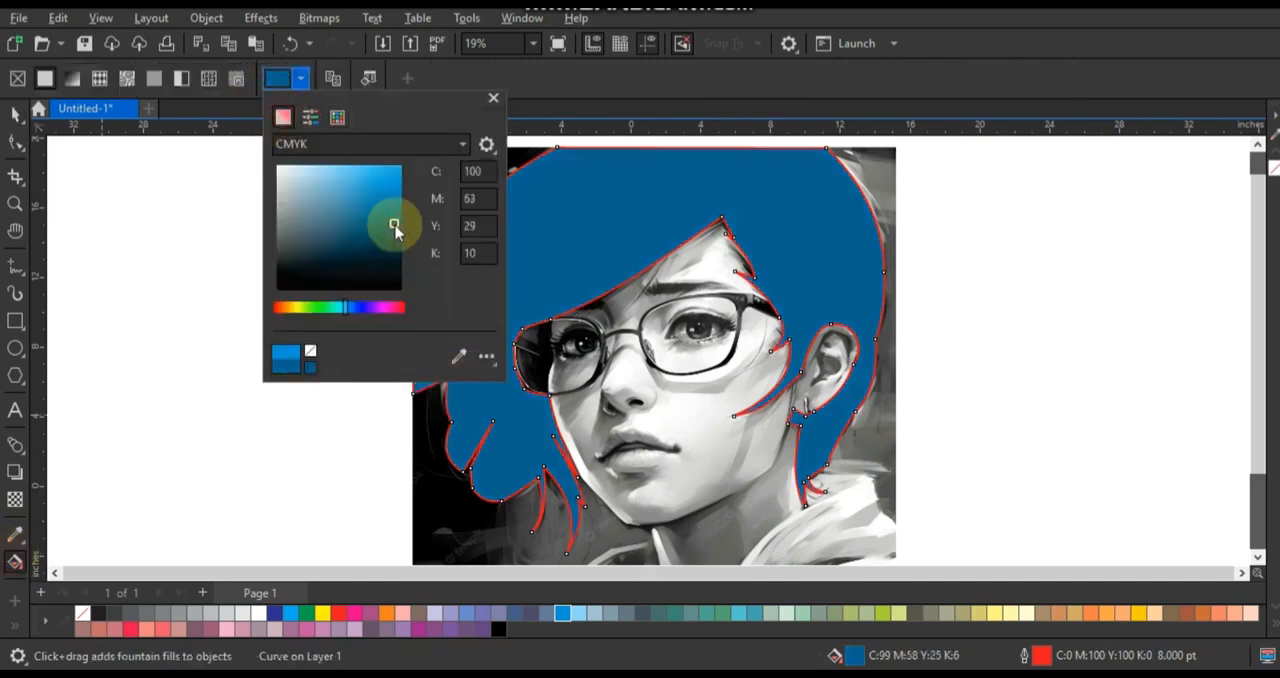
click(110, 175)
- Set the hair shape's transparency merge mode to Overlay
click(14, 112)
click(15, 499)
click(255, 78)
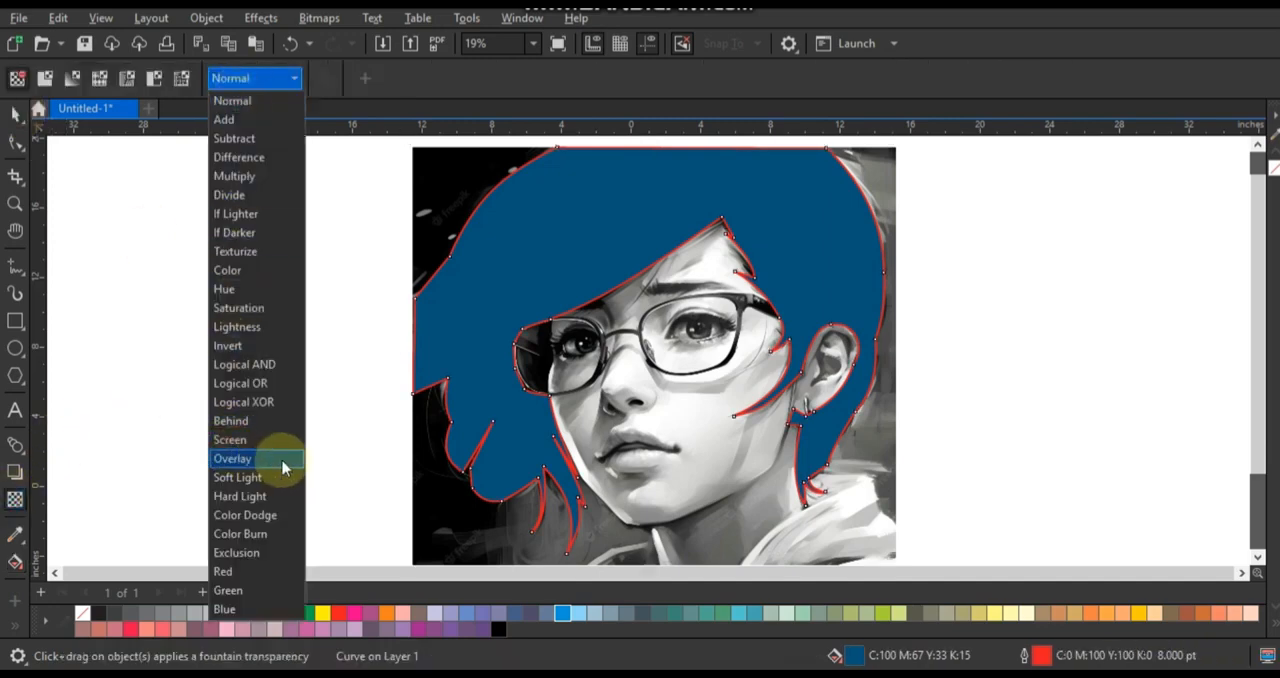
click(233, 458)
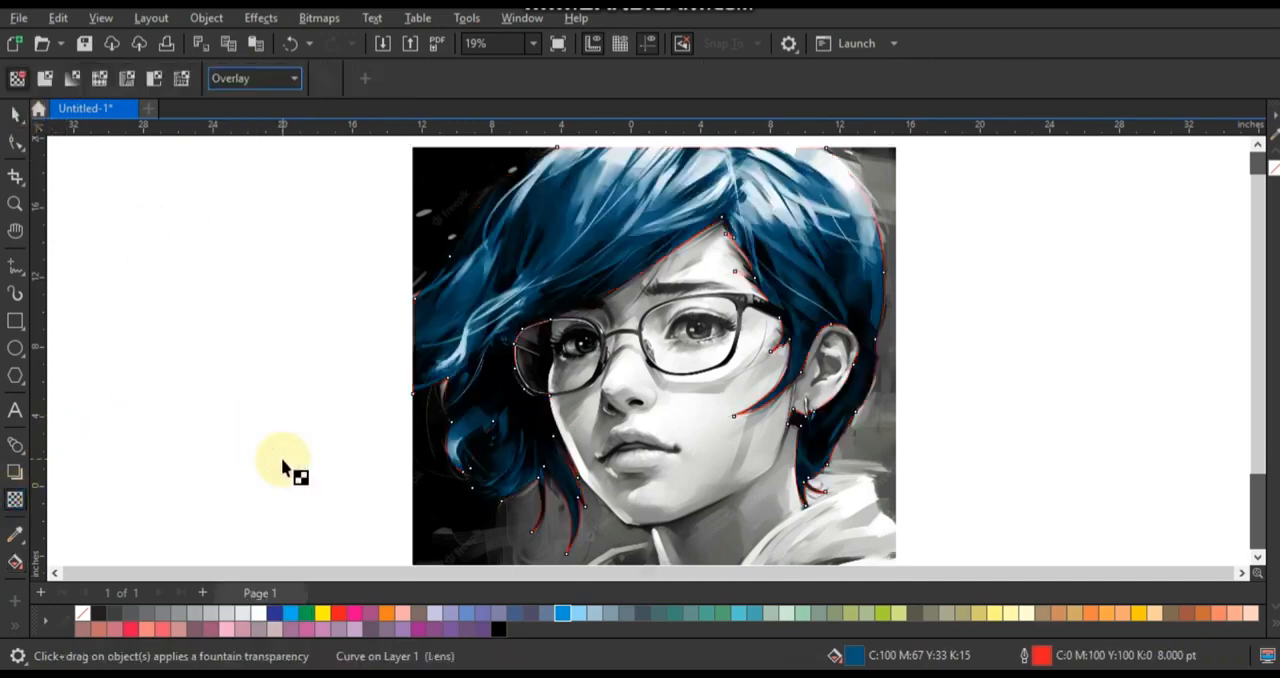
- Duplicate the blue hair shape, fill the copy with black and give it a uniform transparency of 51
key(space)
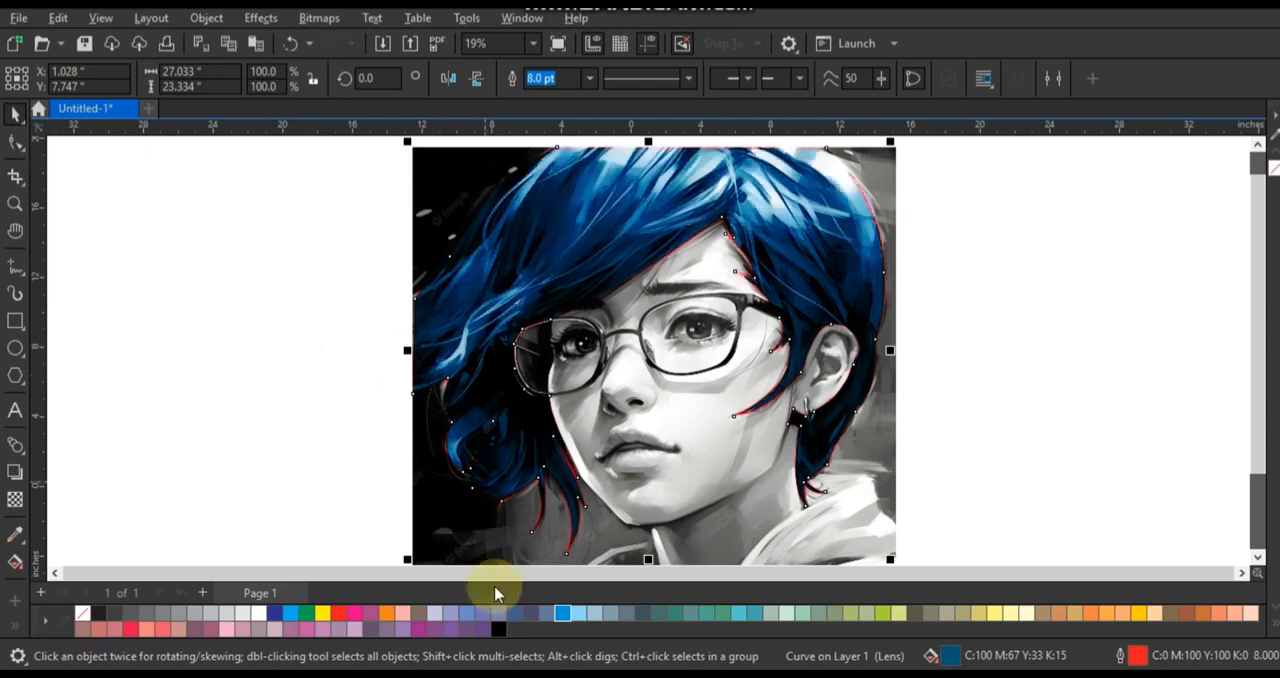
click(497, 627)
click(14, 500)
scroll(660, 297, down, 2)
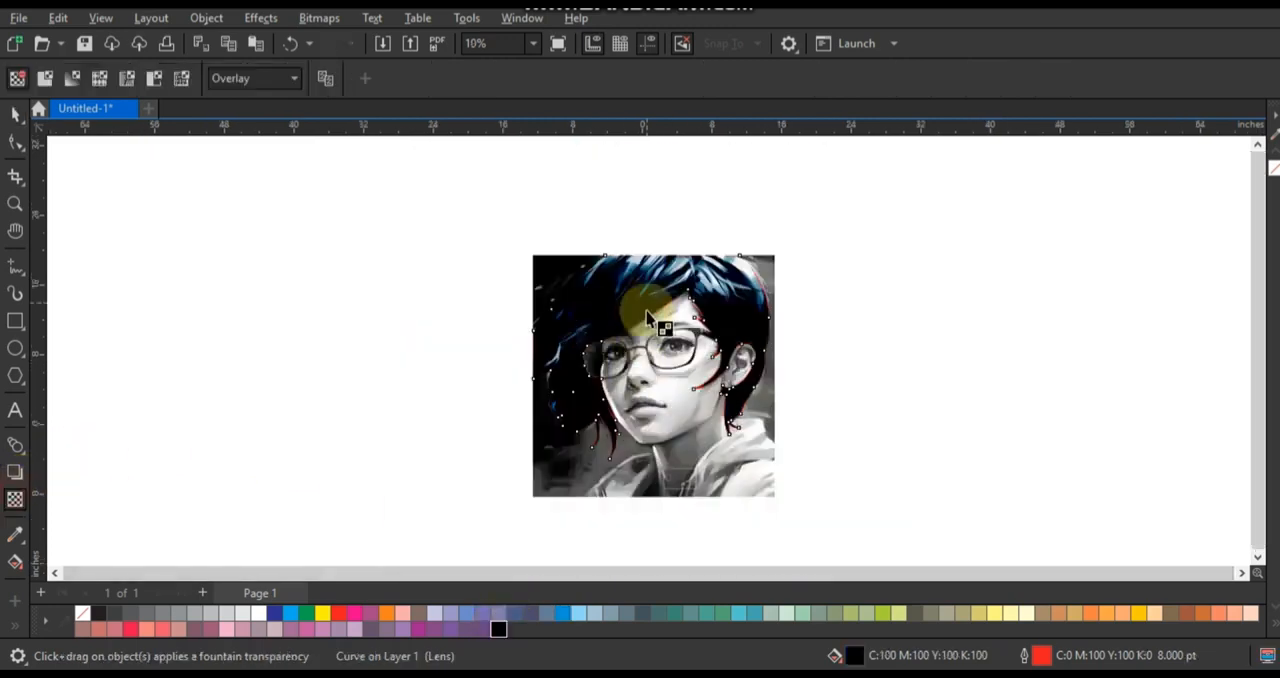
click(634, 485)
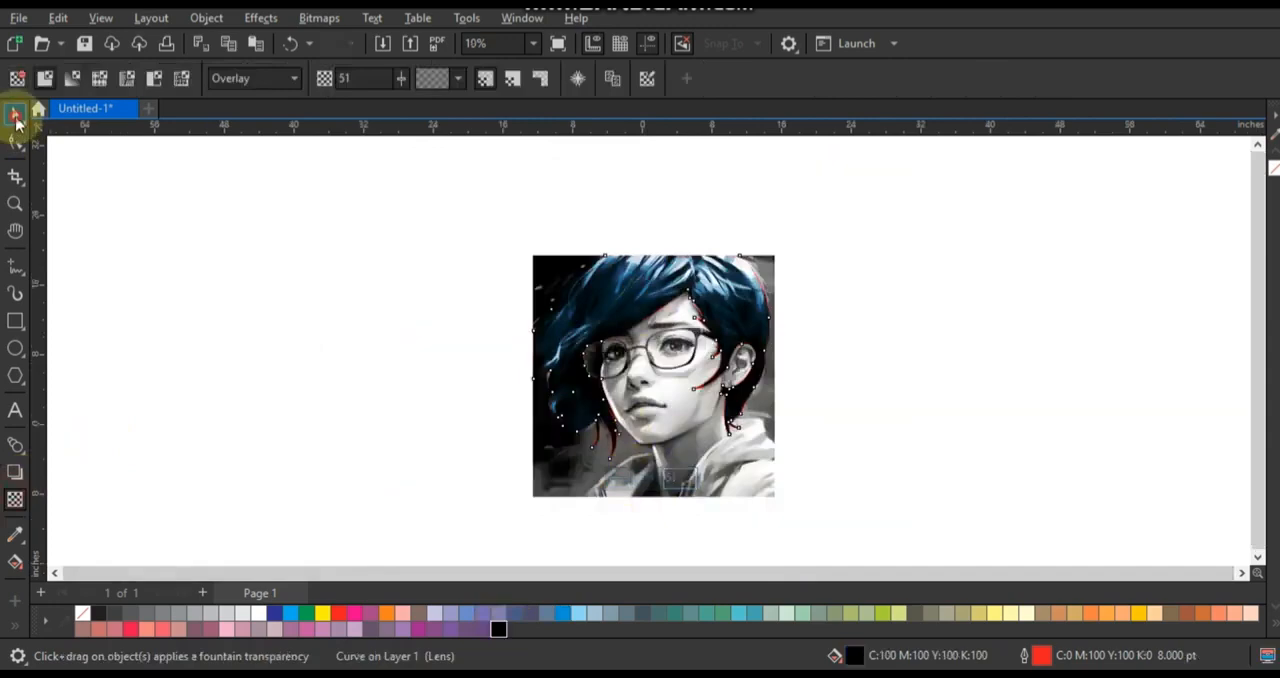
- Remove the red outline from both hair shapes and show the whole portrait
click(15, 114)
right_click(1272, 167)
click(1217, 171)
drag(863, 219, 405, 521)
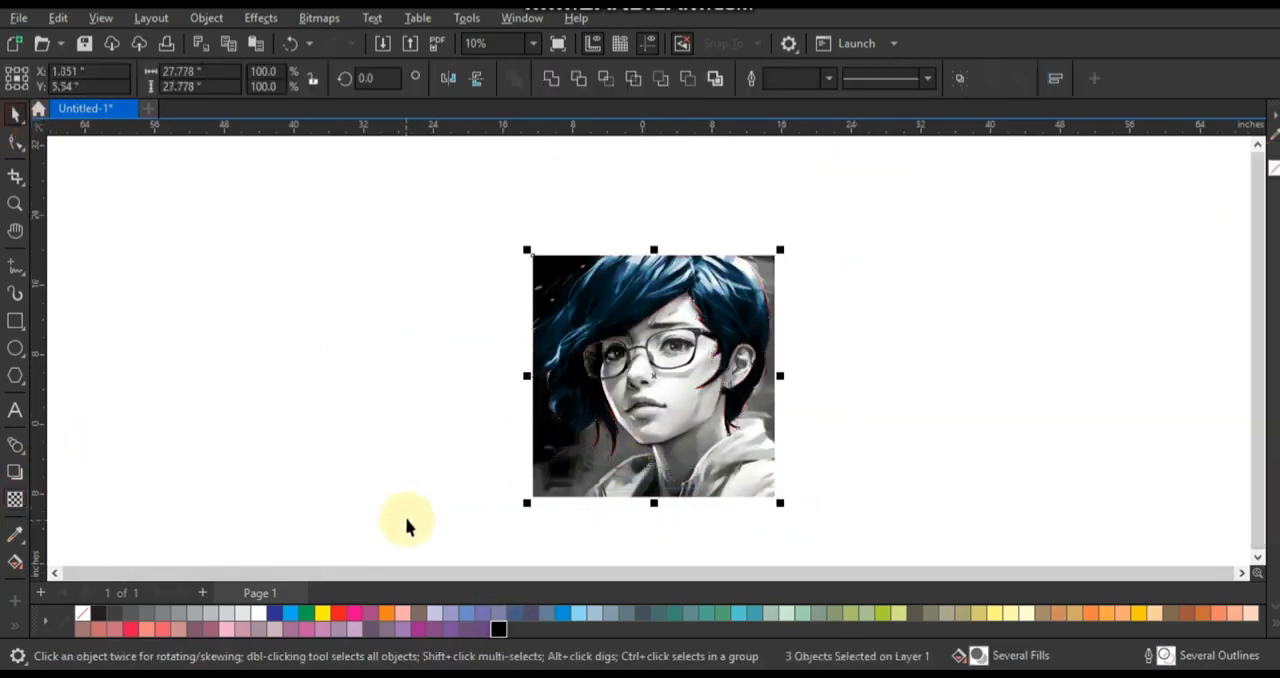
key(F4)
click(422, 152)
drag(423, 152, 920, 508)
right_click(84, 611)
click(136, 355)
click(137, 356)
click(490, 335)
key(F4)
click(341, 328)
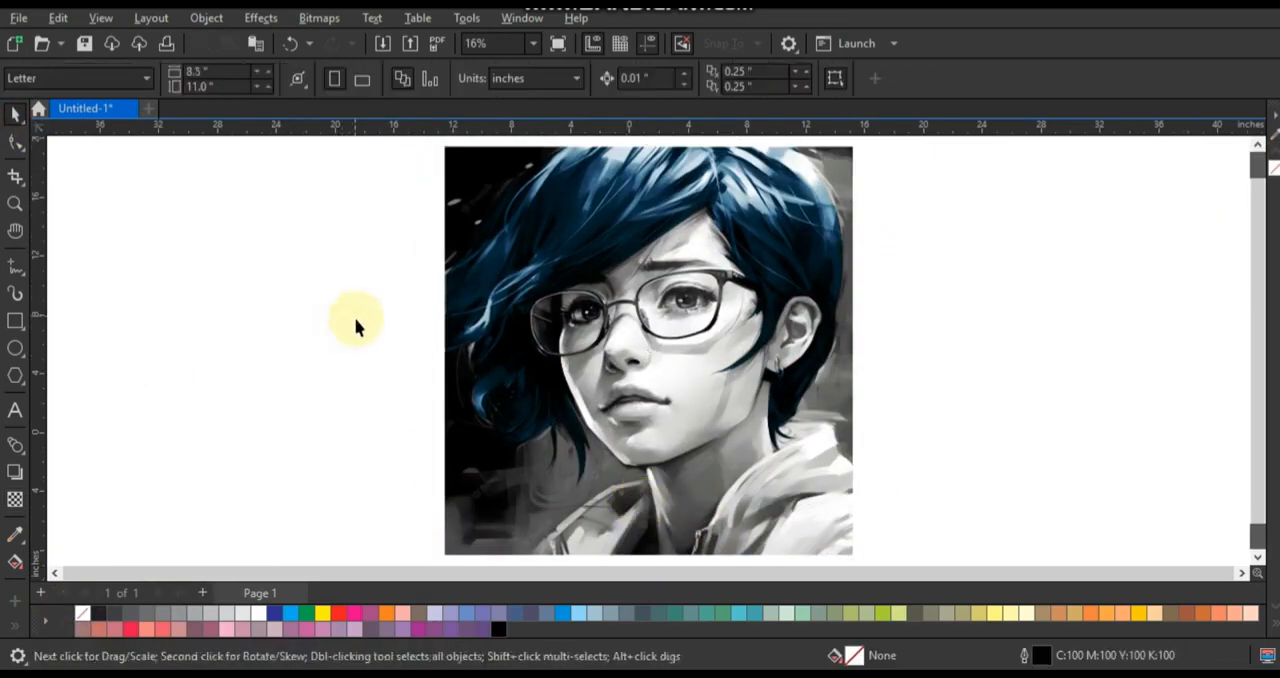
- Start a skin outline at the base of the right neck edge and trace it up past the earring and behind the ear
click(14, 204)
scroll(843, 506, up, 1)
drag(393, 188, 710, 440)
scroll(793, 534, up, 1)
drag(871, 489, 891, 523)
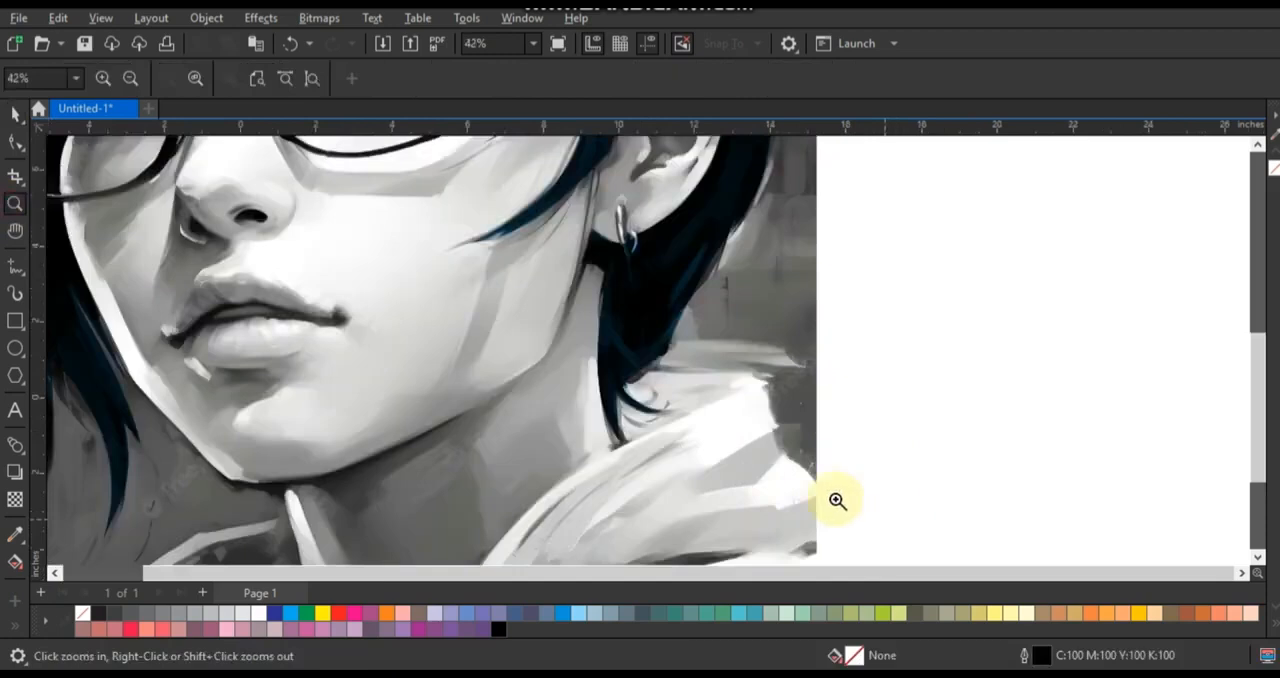
click(12, 266)
click(617, 460)
click(643, 245)
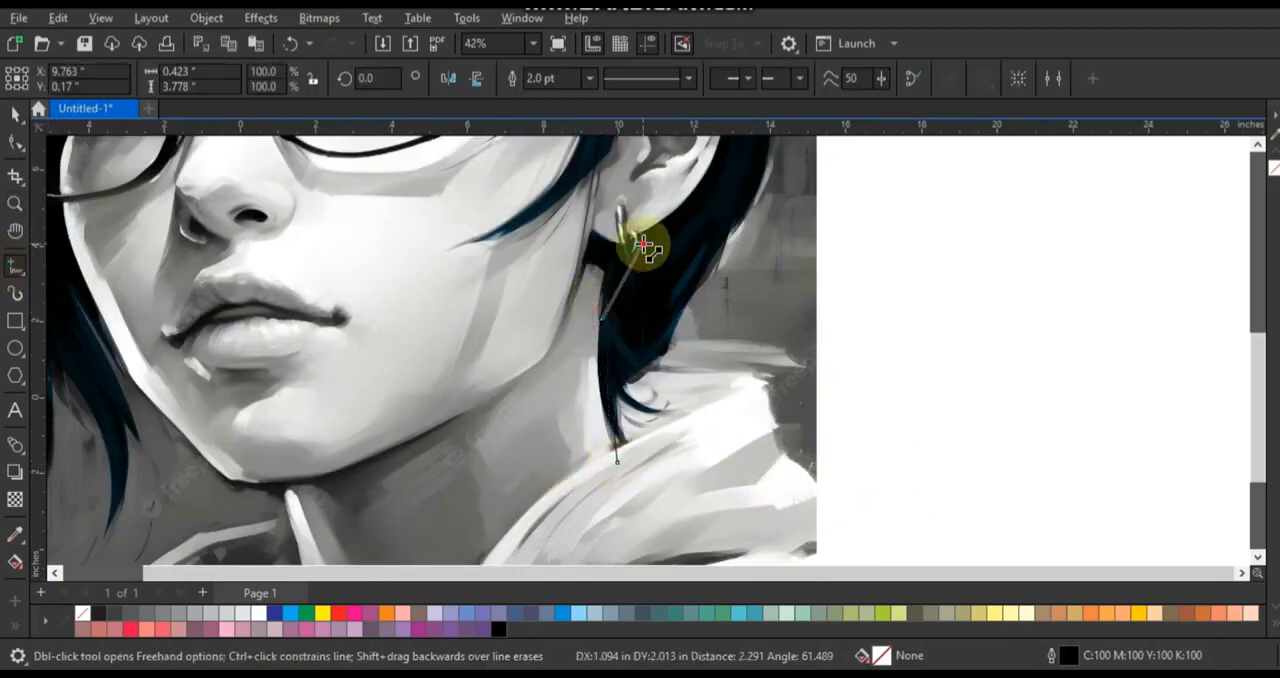
scroll(711, 197, down, 3)
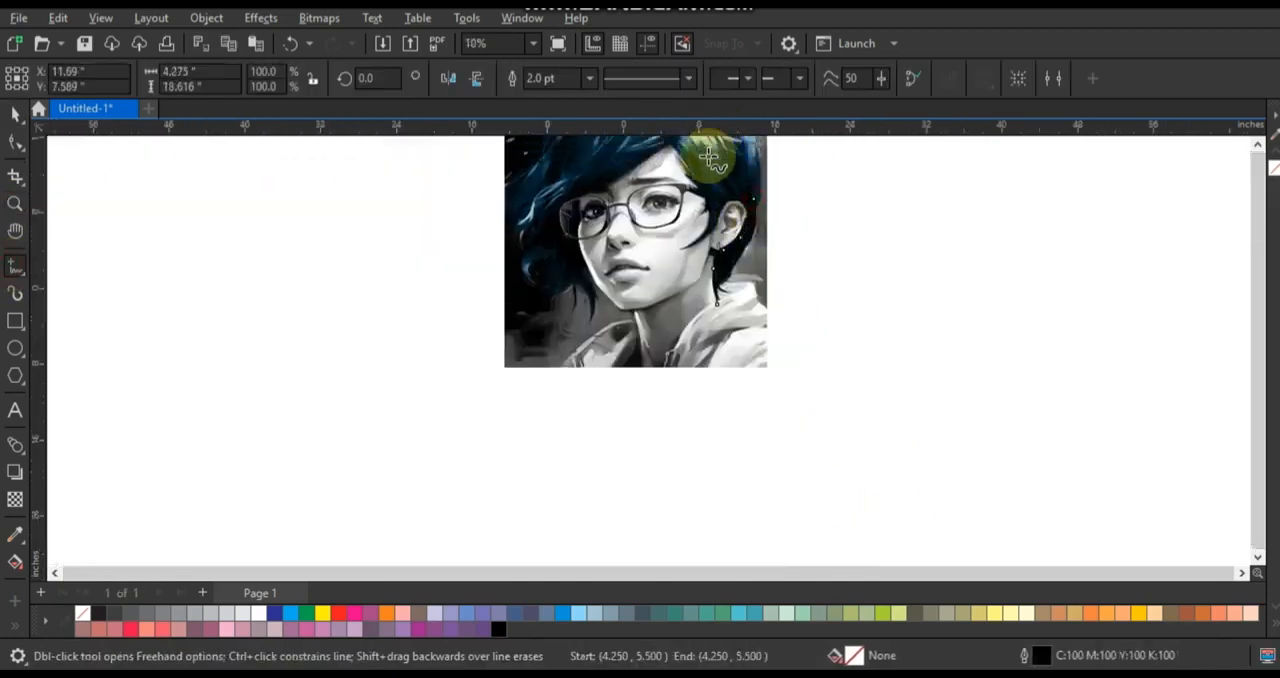
scroll(762, 290, up, 2)
scroll(998, 307, down, 2)
- Continue the skin outline loosely over the top of the hair and down the left side of the head
double_click(780, 390)
double_click(726, 278)
double_click(634, 228)
double_click(460, 252)
double_click(360, 318)
double_click(311, 401)
double_click(371, 480)
double_click(323, 349)
double_click(726, 232)
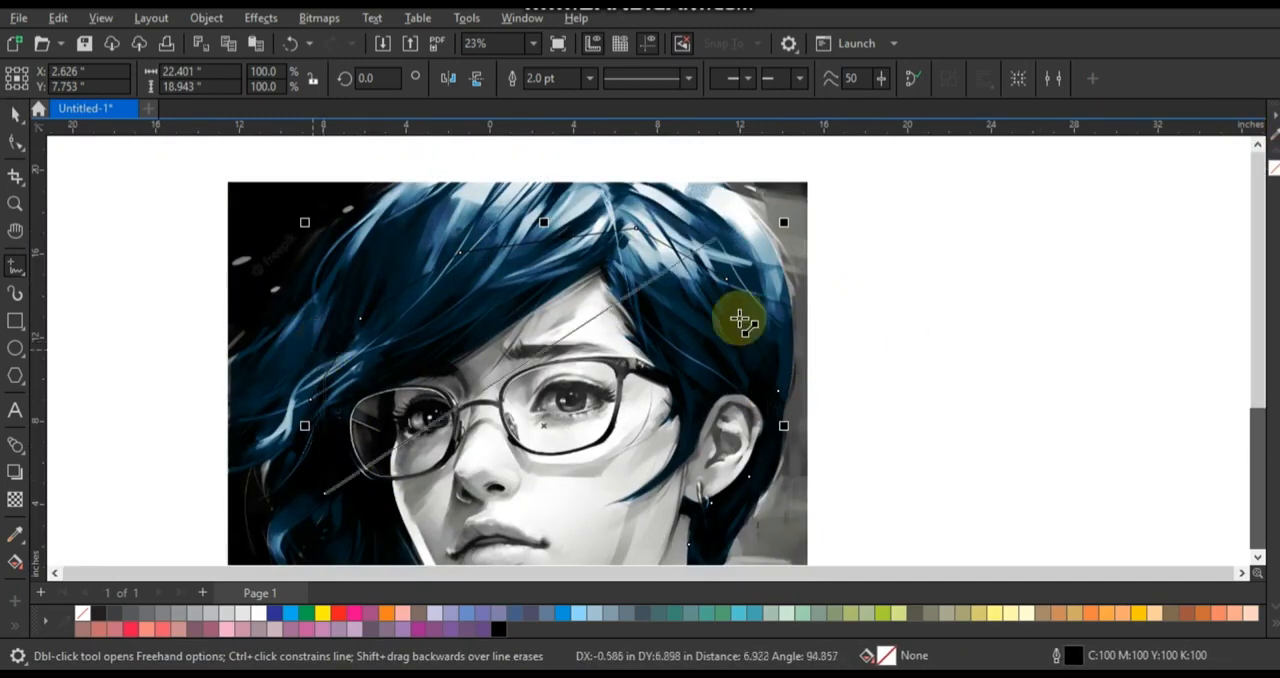
- Trace the left jawline, the neck and the inner collar edges to close the skin outline
double_click(625, 302)
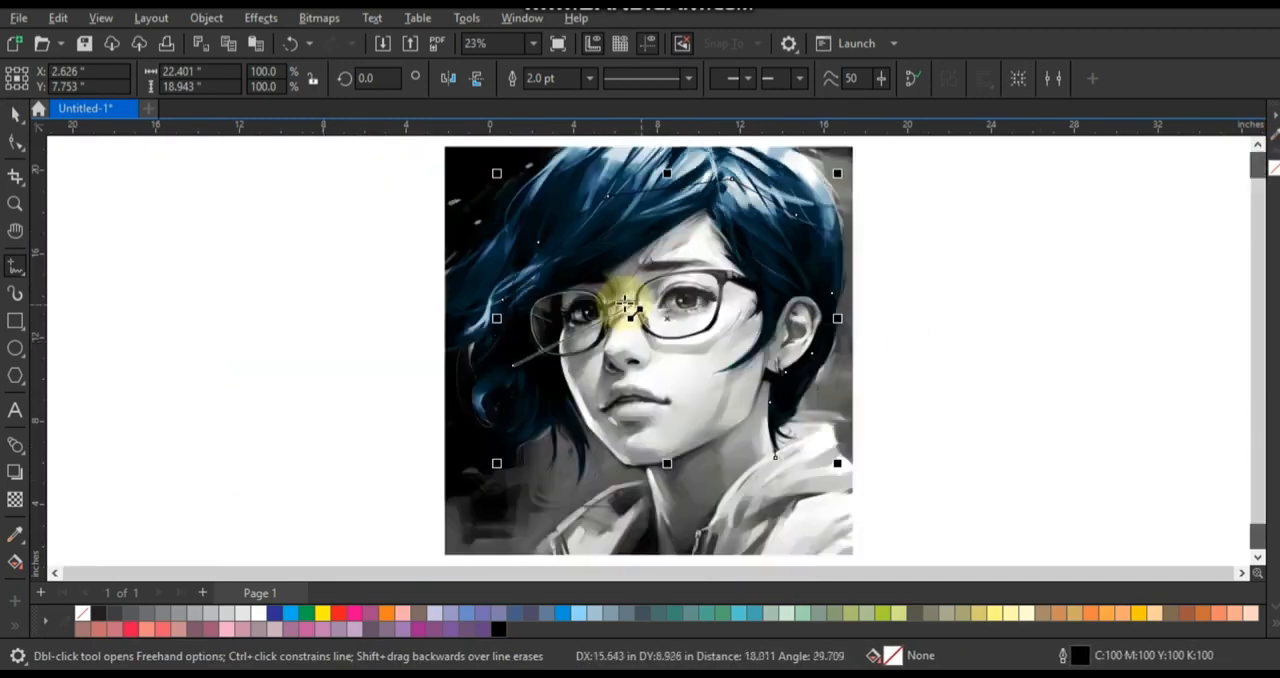
double_click(556, 383)
double_click(602, 442)
double_click(653, 472)
double_click(628, 505)
double_click(688, 505)
double_click(712, 476)
double_click(722, 446)
click(775, 407)
key(shift+F2)
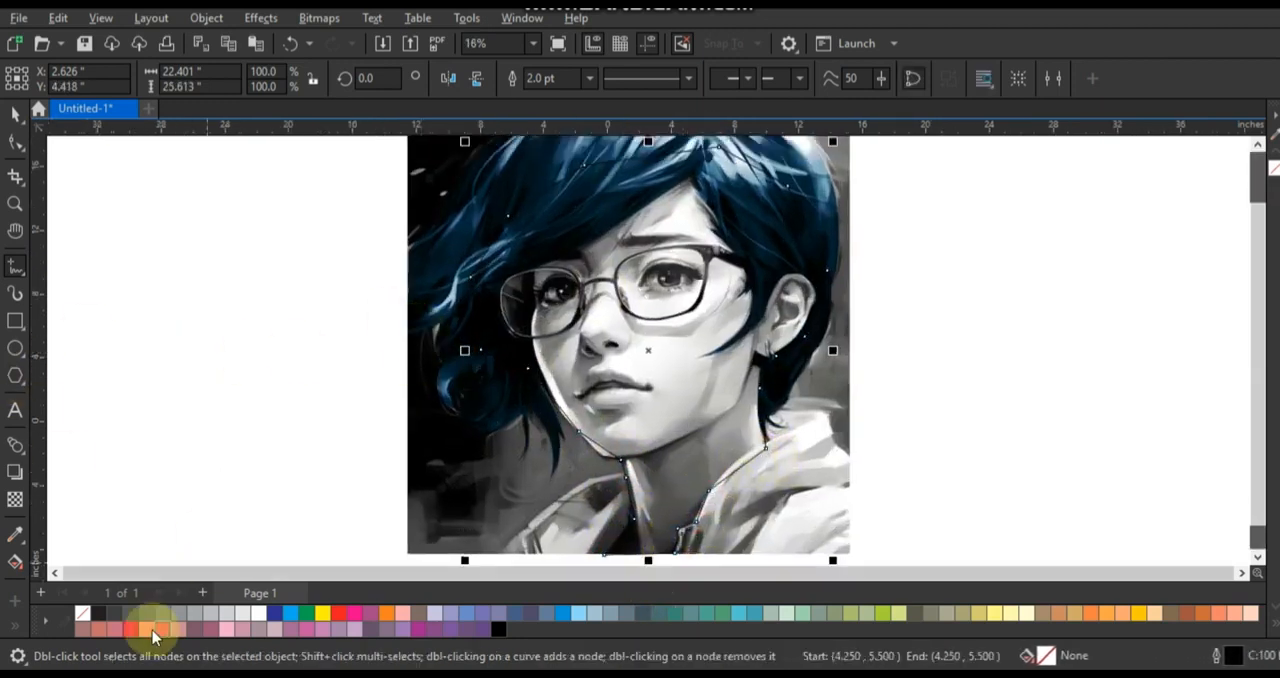
- Give the skin outline a red colour and a width of 8 pt
right_click(338, 614)
click(371, 350)
click(589, 78)
click(549, 223)
- Convert the skin outline's segments to curves and bend those along the jawline and the right side of the neck
click(15, 142)
scroll(853, 523, down, 1)
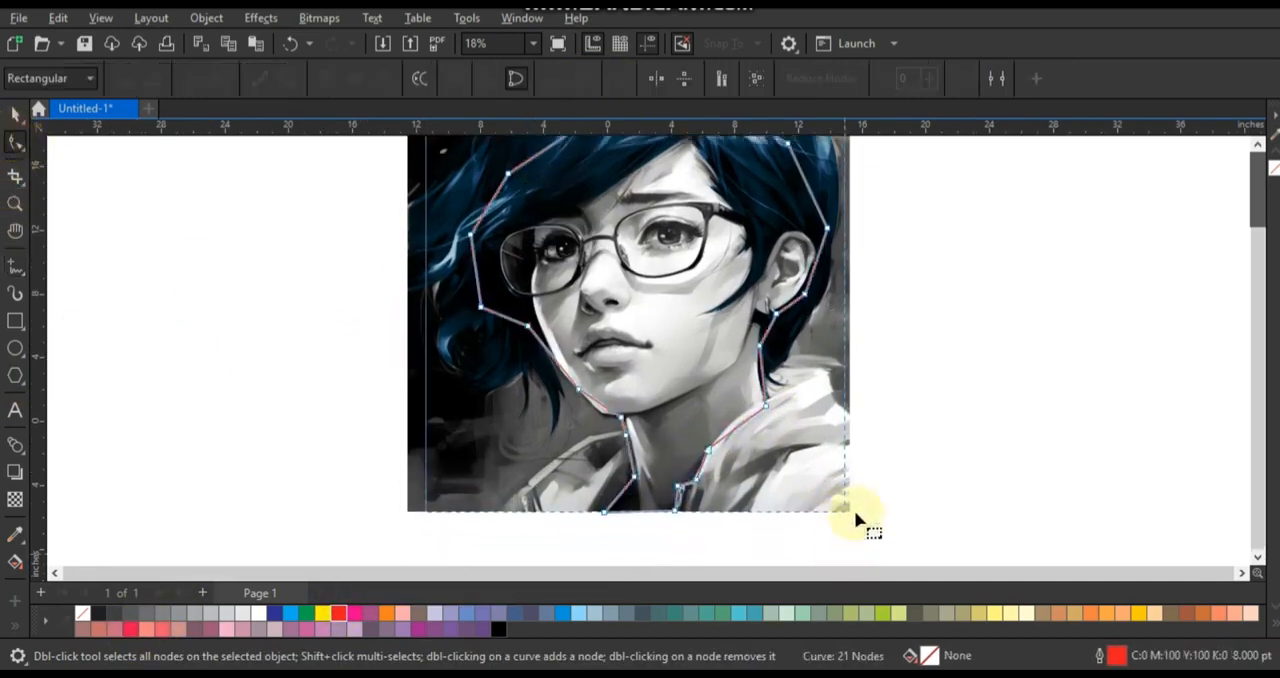
click(287, 79)
click(15, 204)
drag(457, 214, 769, 449)
drag(429, 301, 808, 548)
click(15, 142)
drag(566, 358, 557, 358)
drag(665, 455, 690, 520)
drag(1191, 385, 1179, 385)
drag(1151, 502, 1200, 456)
- Bend the skin outline's lower segments along both collar edges and adjust its bottom edge
click(1257, 558)
drag(993, 321, 988, 320)
drag(771, 270, 781, 272)
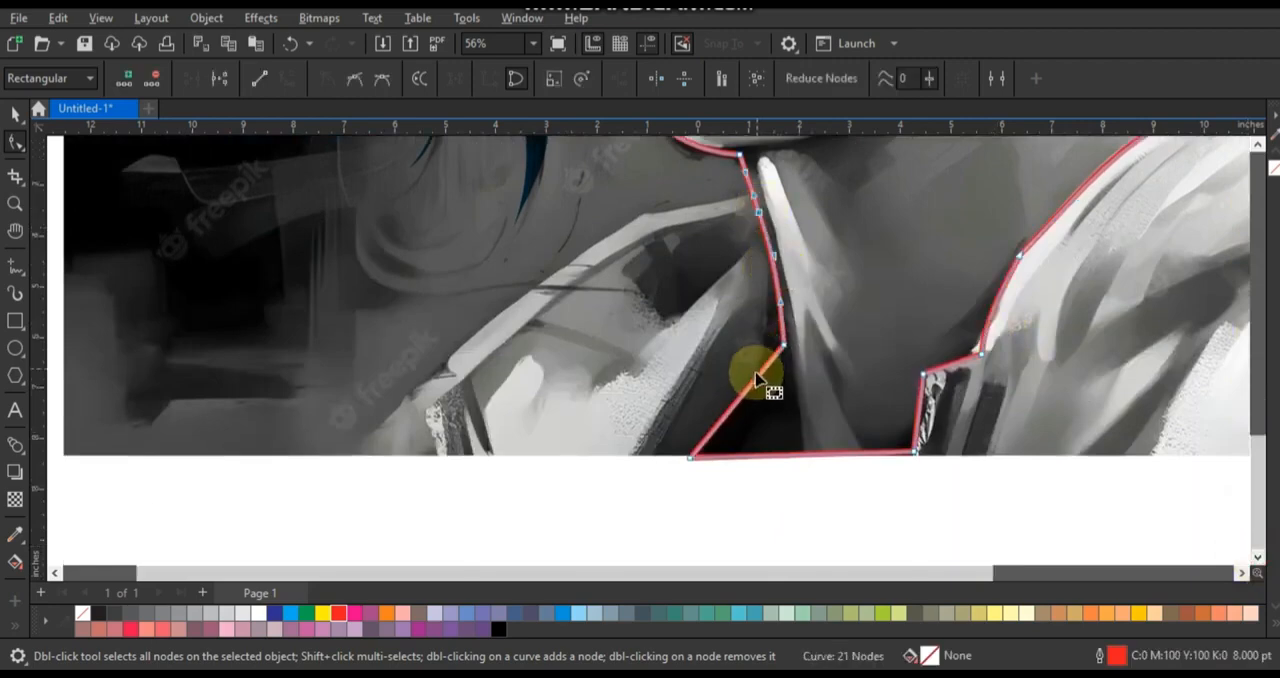
click(908, 385)
click(920, 452)
key(F4)
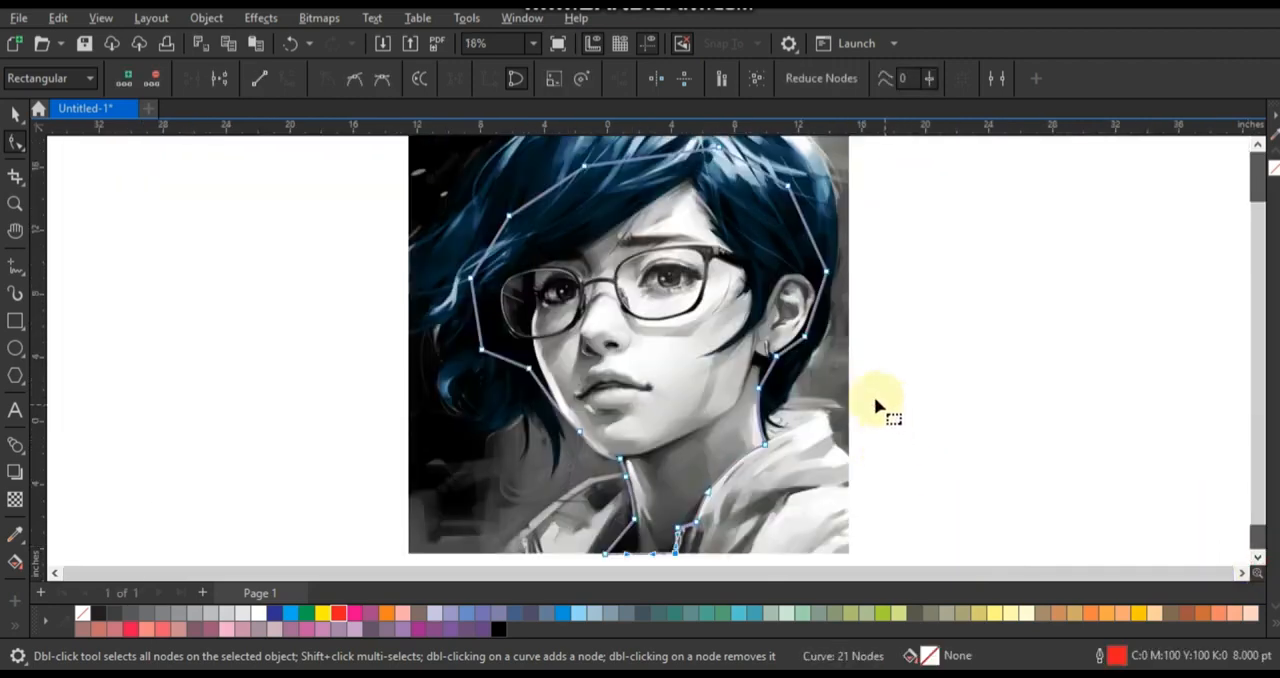
- Fill the enclosed face, ear and neck region inside the traced outline with the Smart Fill tool
click(22, 566)
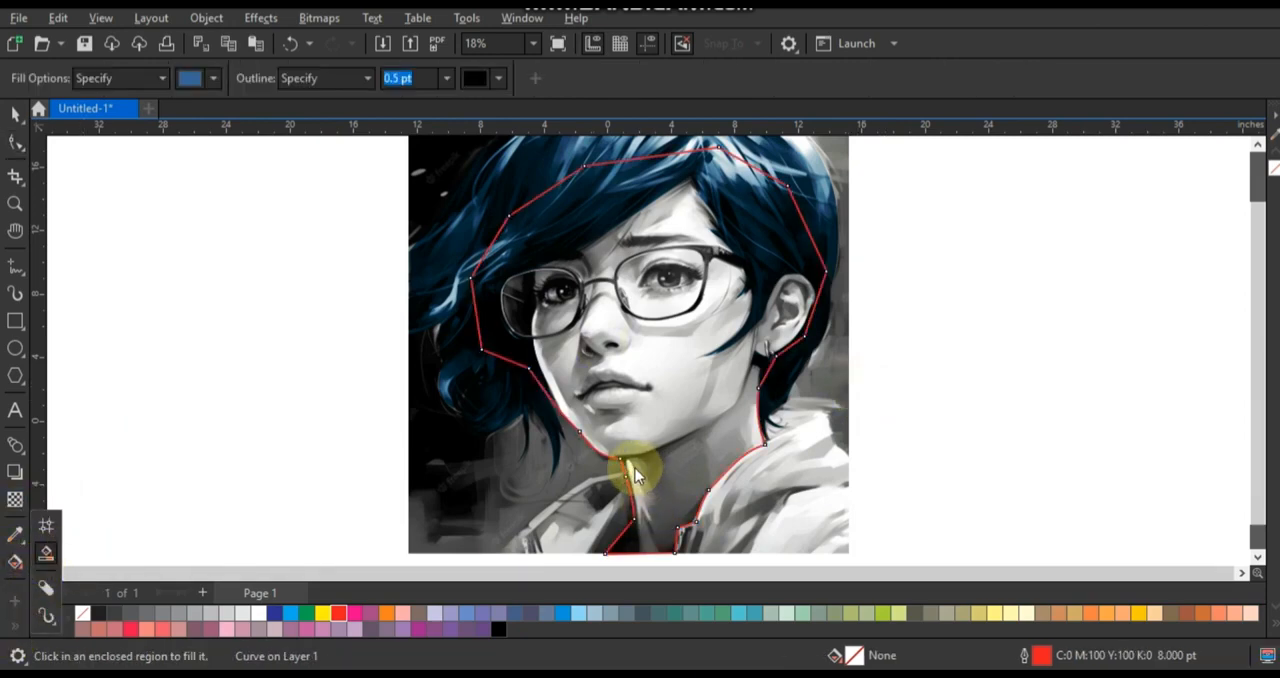
click(46, 550)
click(647, 441)
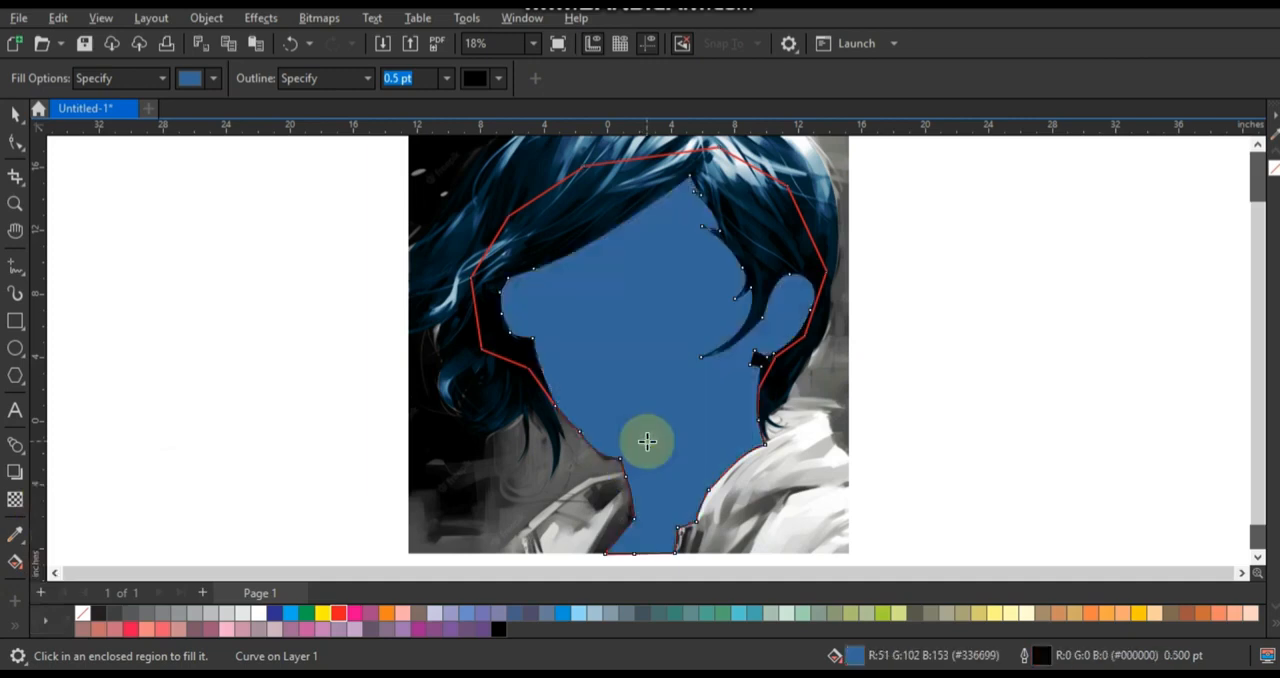
- Give the skin shape an orange fill (C0 M60 Y80 K0) and set its transparency merge mode to Overlay
click(14, 116)
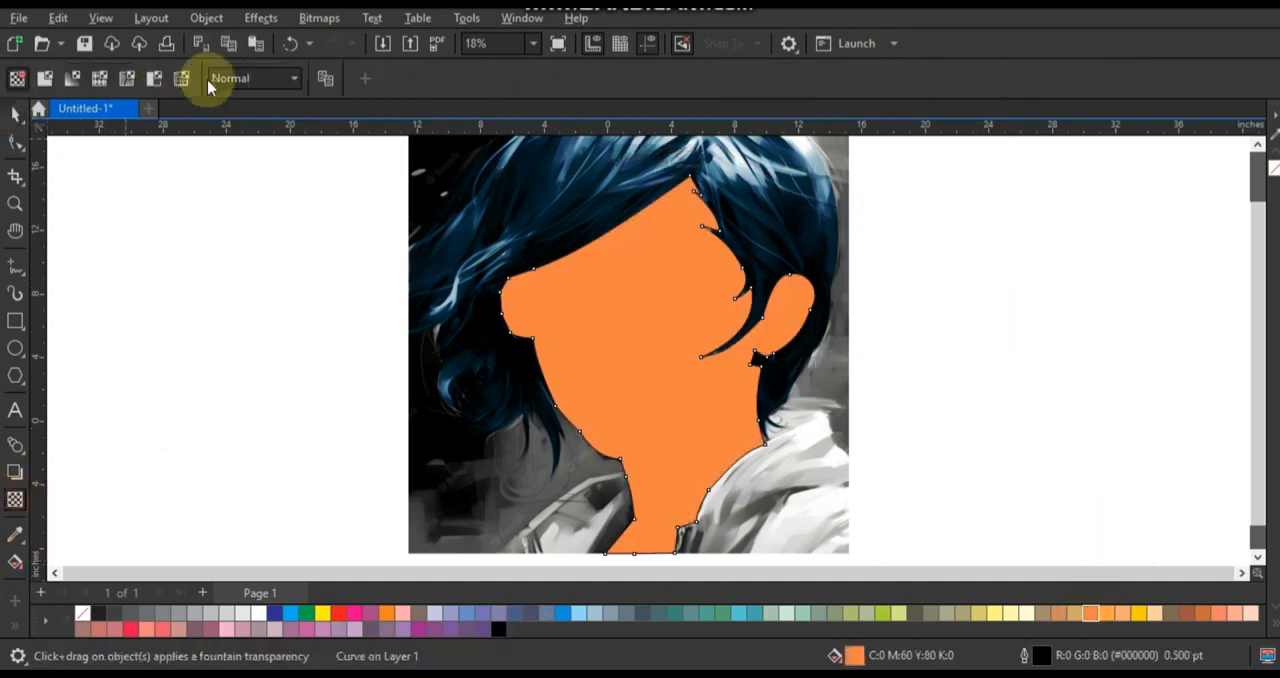
click(250, 78)
click(246, 458)
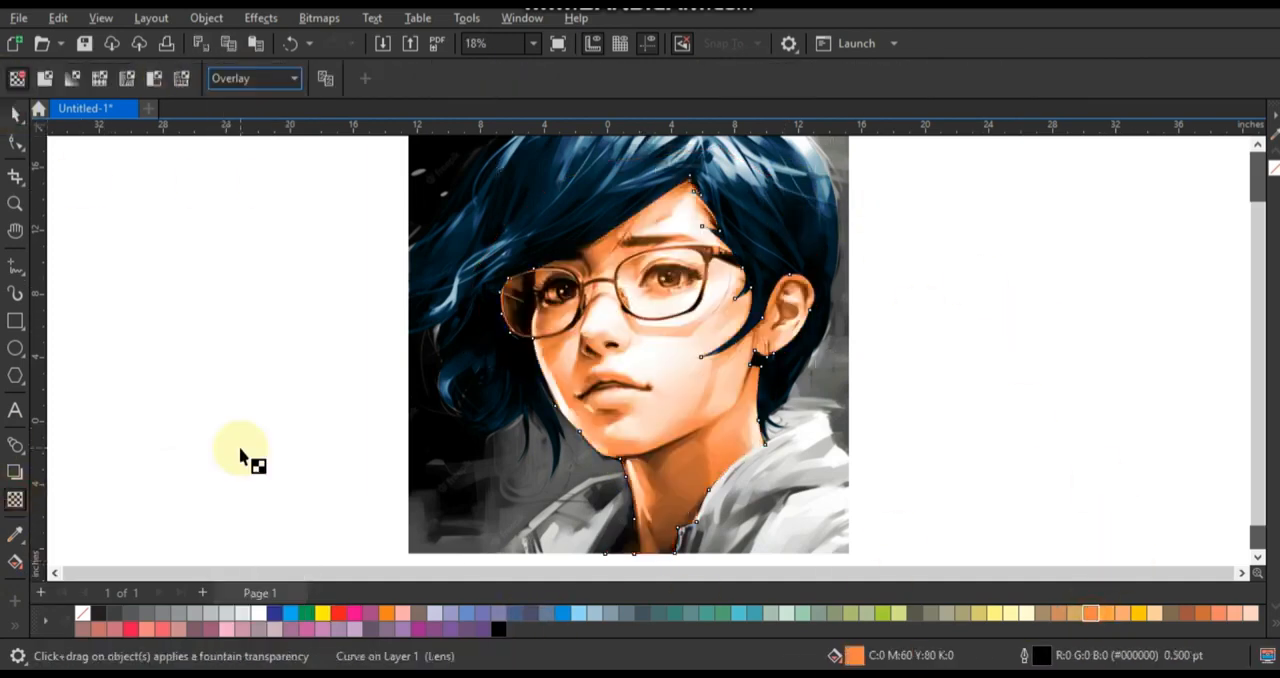
- Apply the Gamma effect to the skin shape with a gamma value of 0.52
click(260, 18)
mouse_move(300, 62)
click(449, 250)
drag(605, 323, 620, 322)
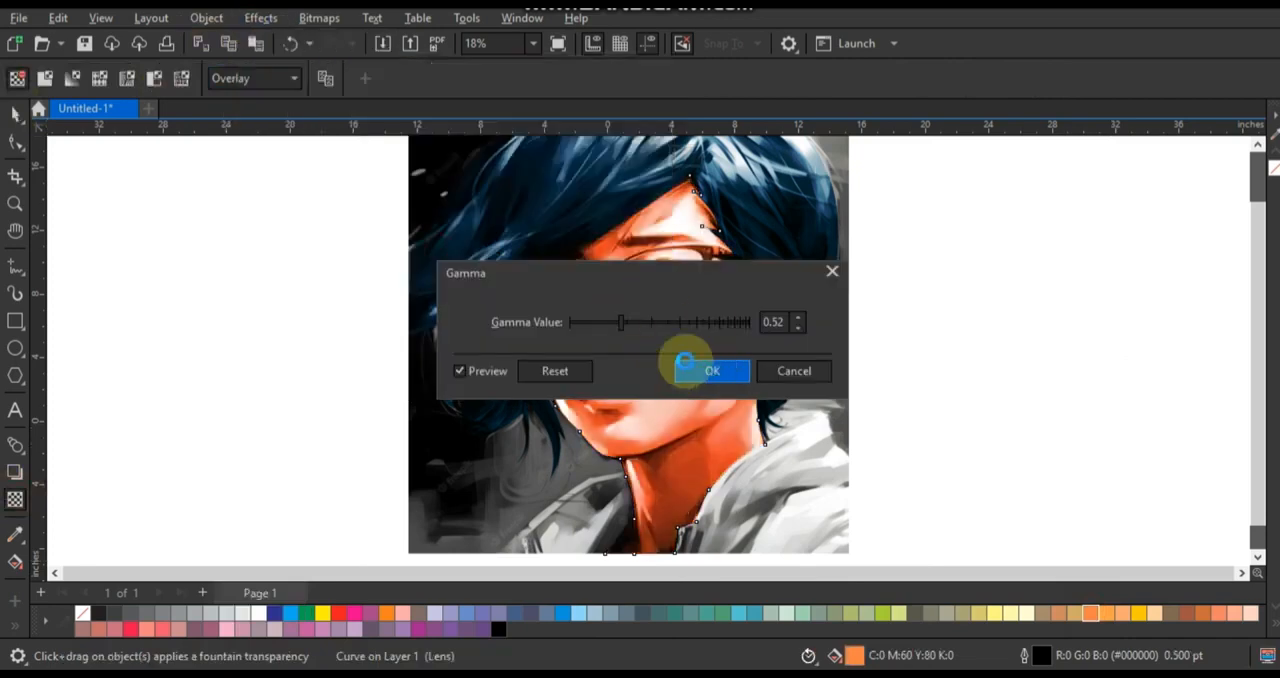
click(684, 361)
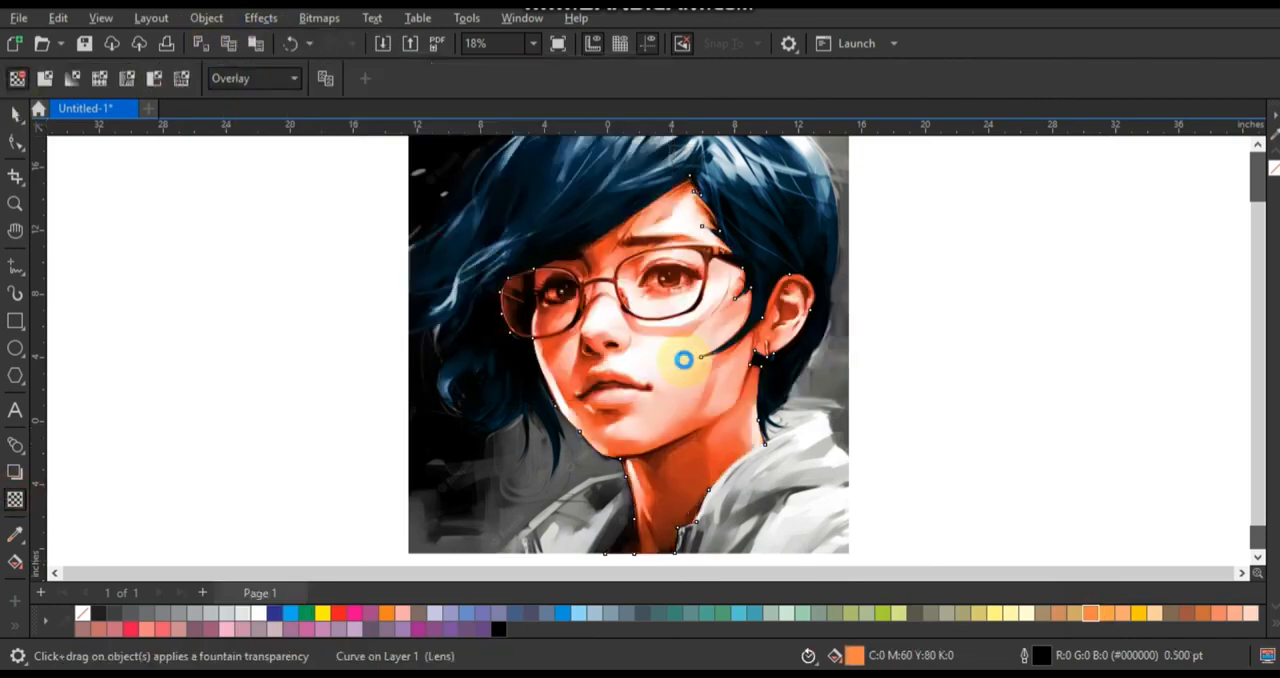
- Try a light orange fill (C0 M40 Y60 K0) on the skin shape and settle on black (C100 M100 Y100 K100)
click(17, 118)
click(1032, 612)
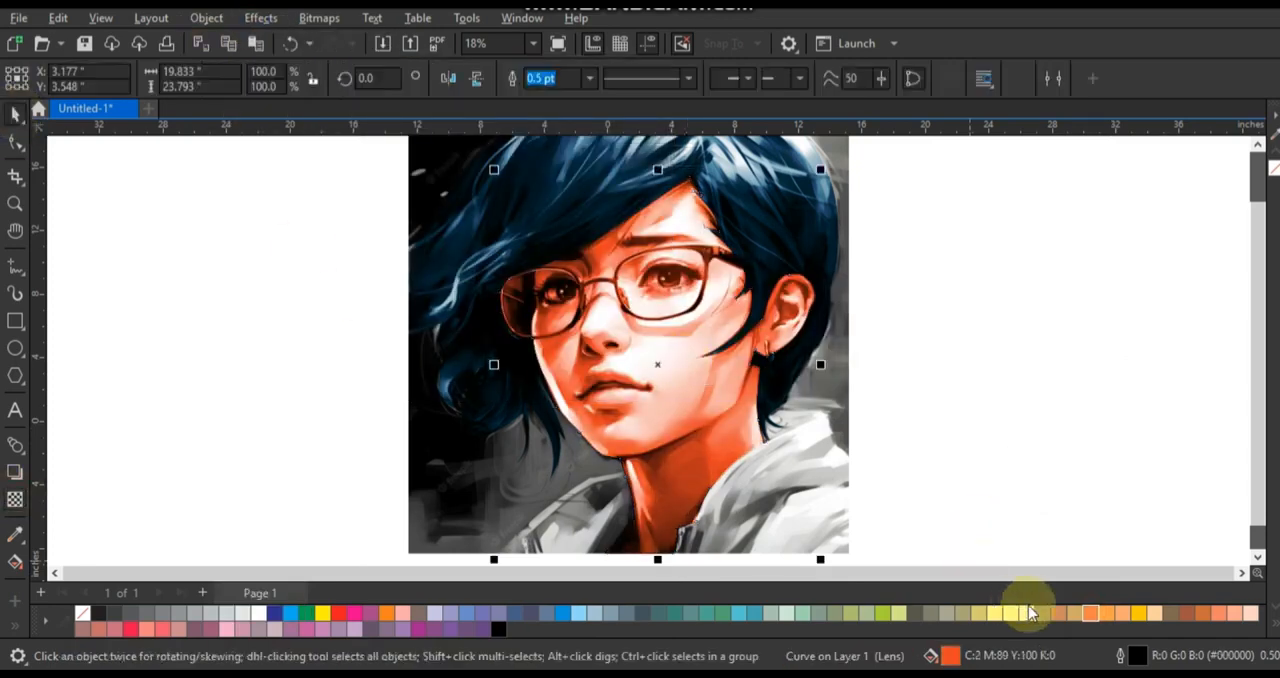
click(1112, 616)
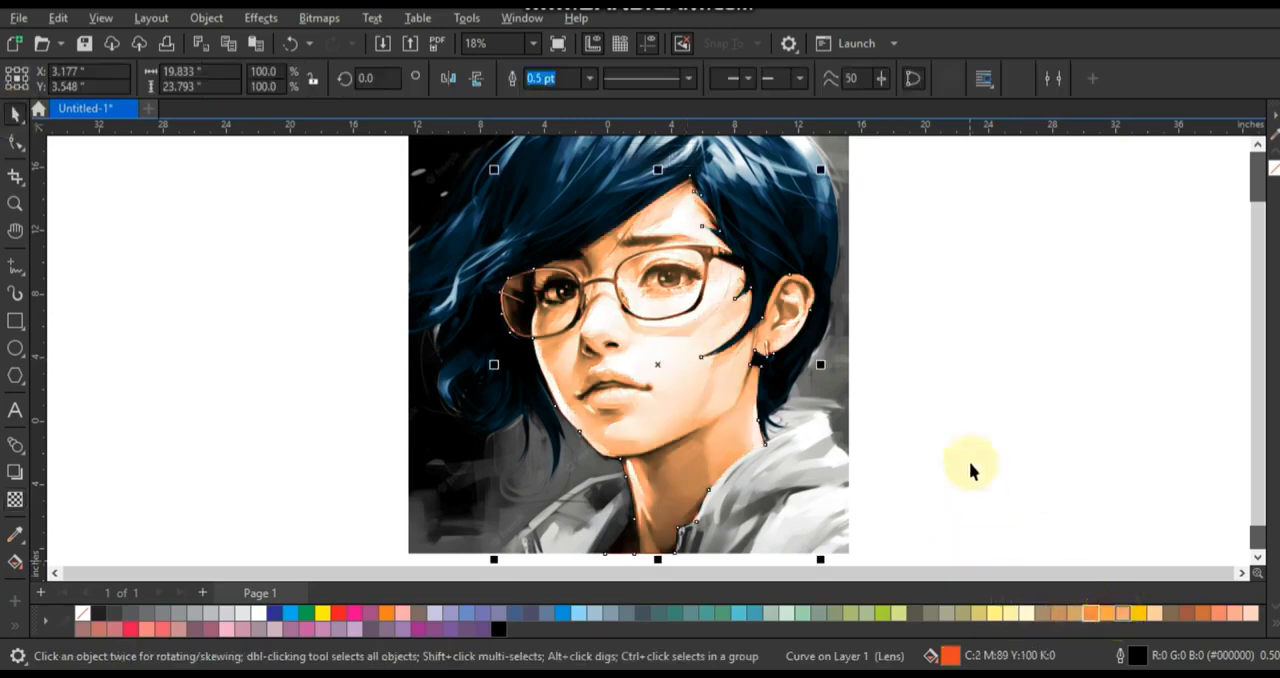
click(505, 630)
- Apply a uniform transparency of 36 to the skin shape in Overlay mode and deselect it
click(15, 503)
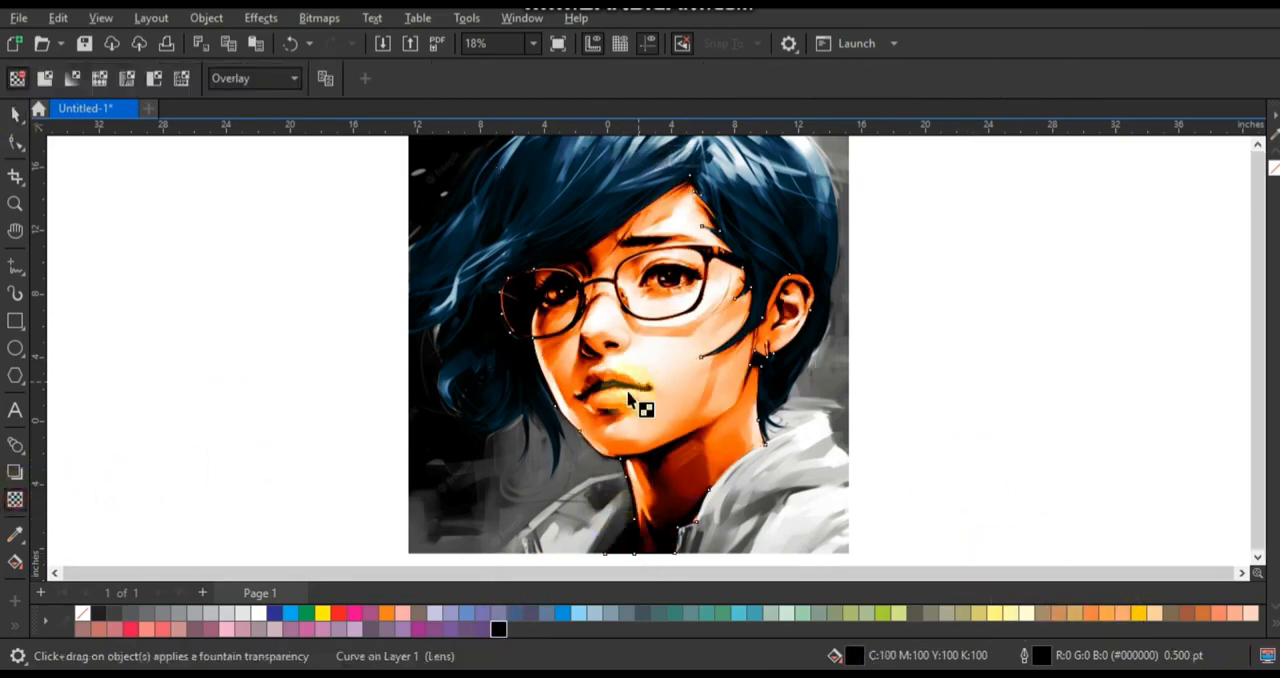
scroll(645, 375, down, 2)
drag(623, 490, 622, 490)
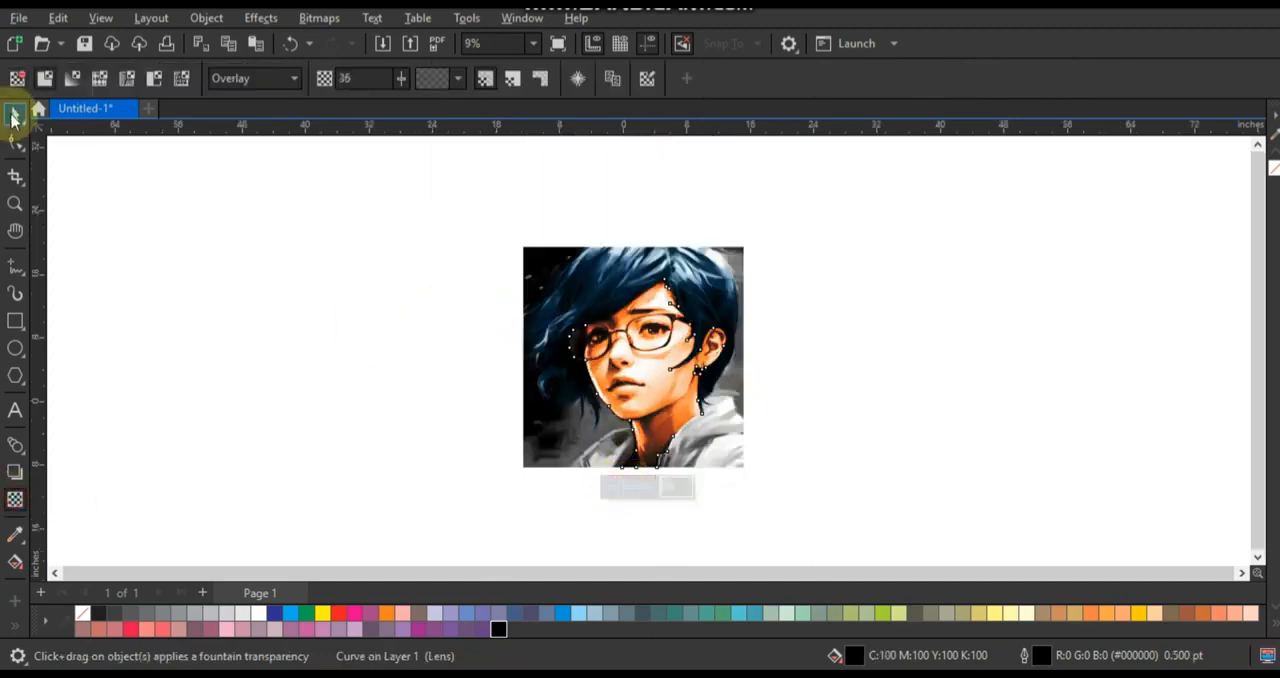
click(15, 116)
click(165, 262)
click(537, 451)
click(302, 248)
- Trace the lips as a closed freehand curve about 4.85 by 2.58 inches
key(F4)
click(15, 205)
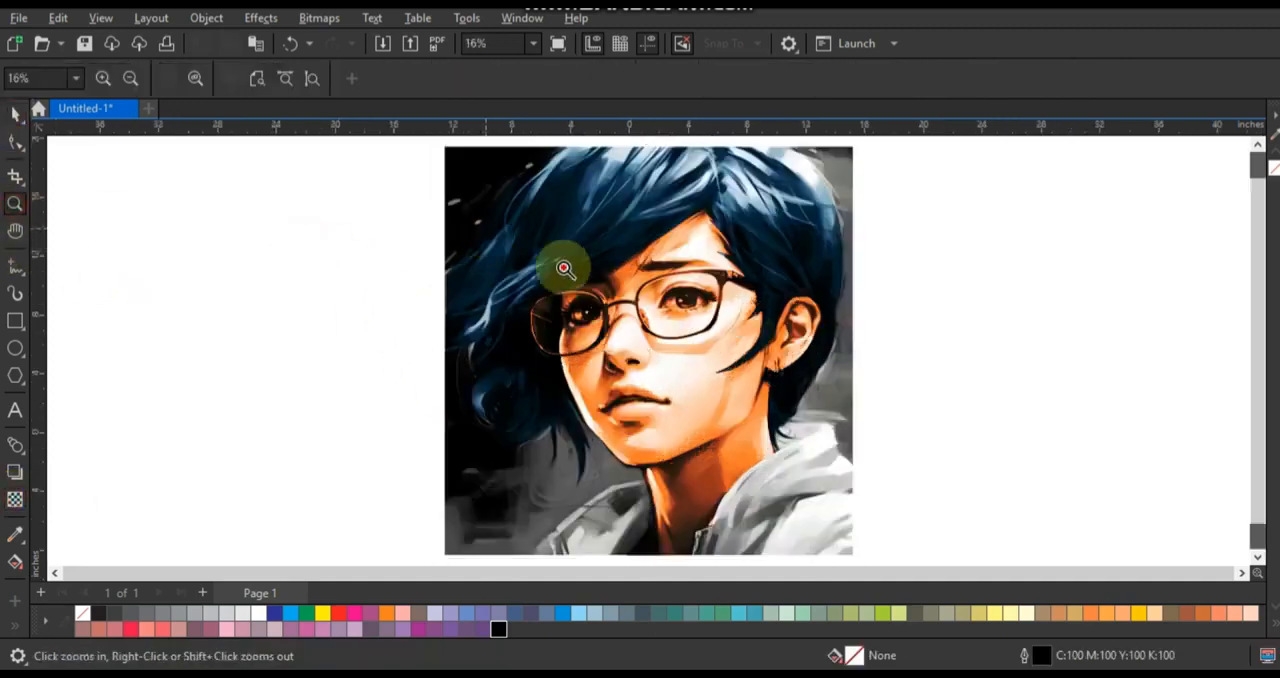
click(666, 322)
drag(214, 186, 1020, 517)
click(15, 266)
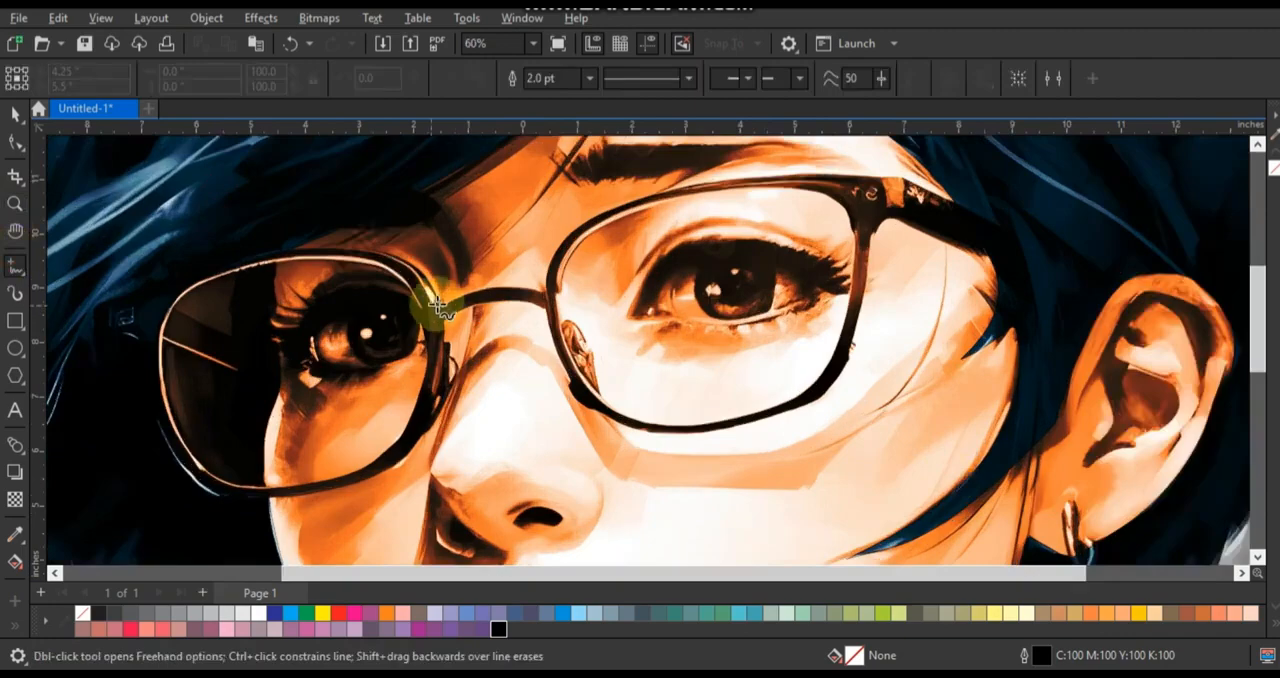
click(948, 286)
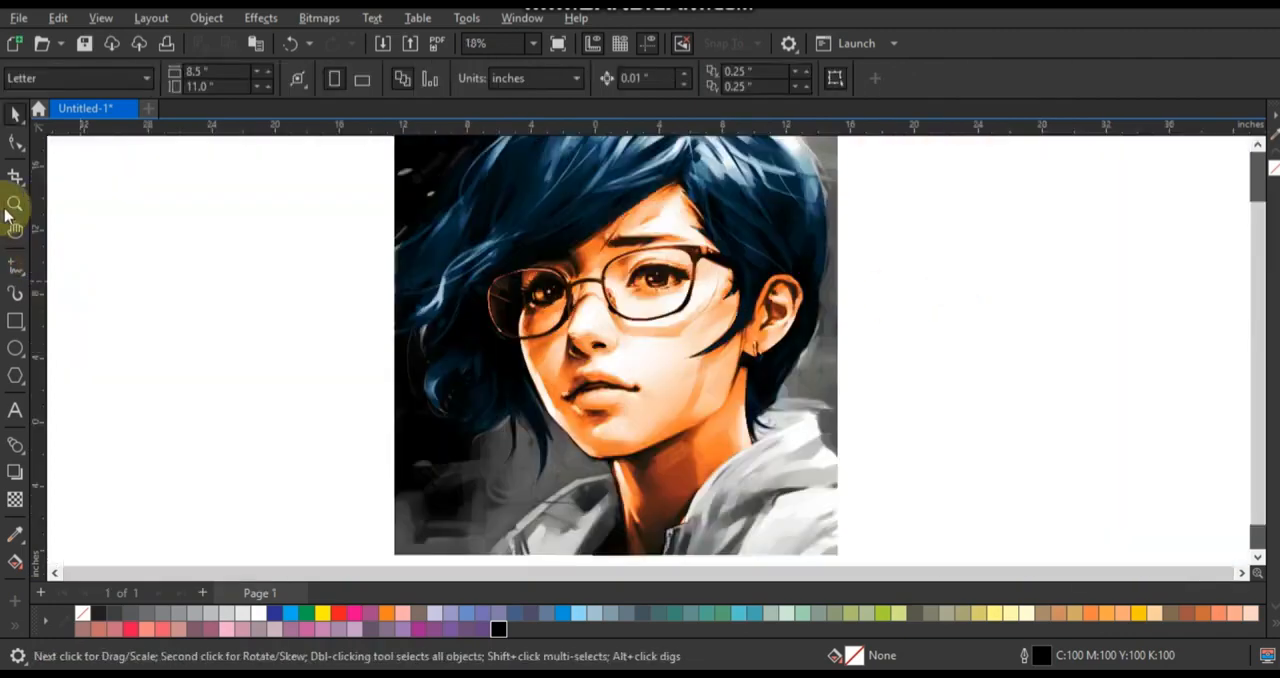
click(14, 205)
drag(459, 325, 786, 446)
mouse_move(332, 243)
mouse_down()
mouse_move(731, 449)
mouse_move(806, 462)
mouse_up()
click(16, 268)
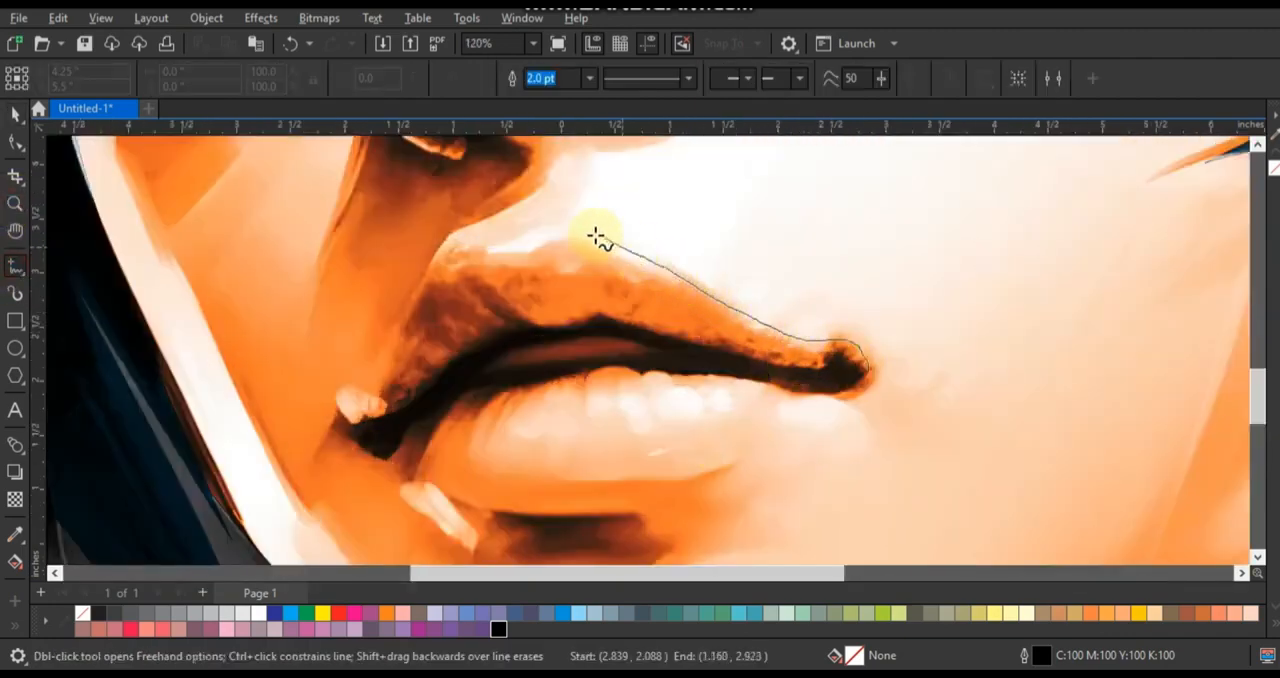
drag(466, 249, 386, 349)
drag(495, 506, 668, 500)
drag(871, 373, 867, 368)
- Fill the lip shape with dark red (C39 M94 Y89 K61)
click(15, 114)
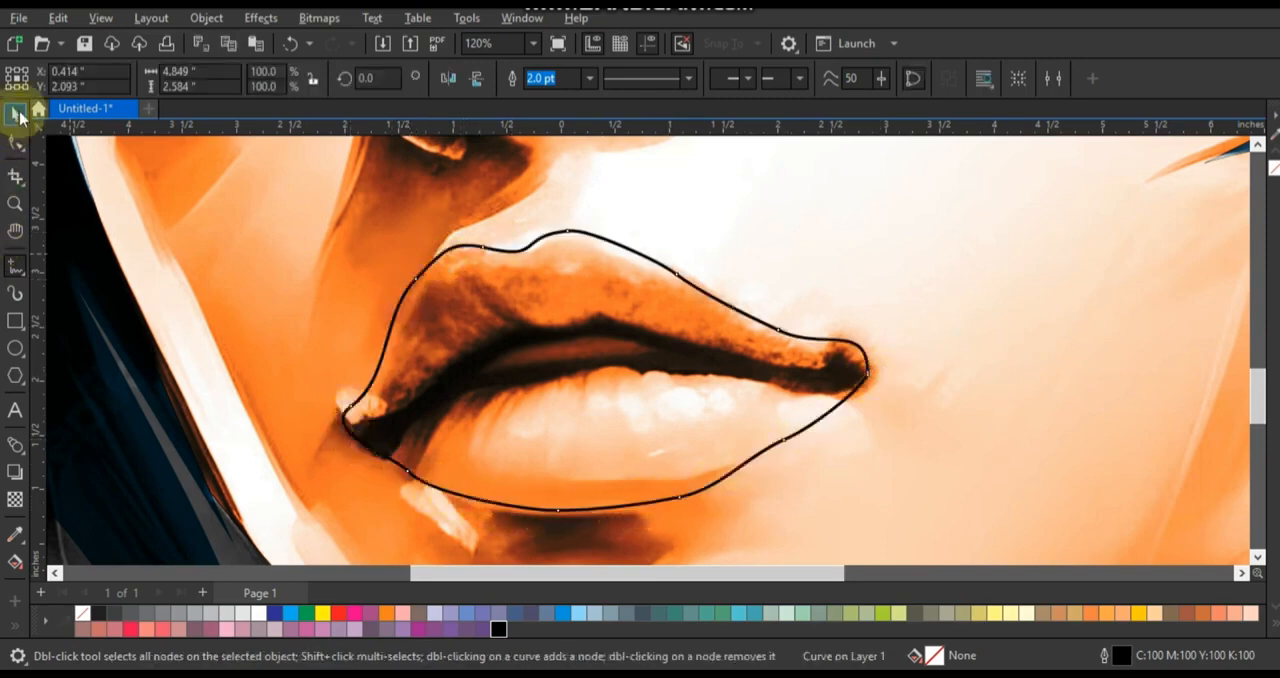
click(339, 613)
click(14, 563)
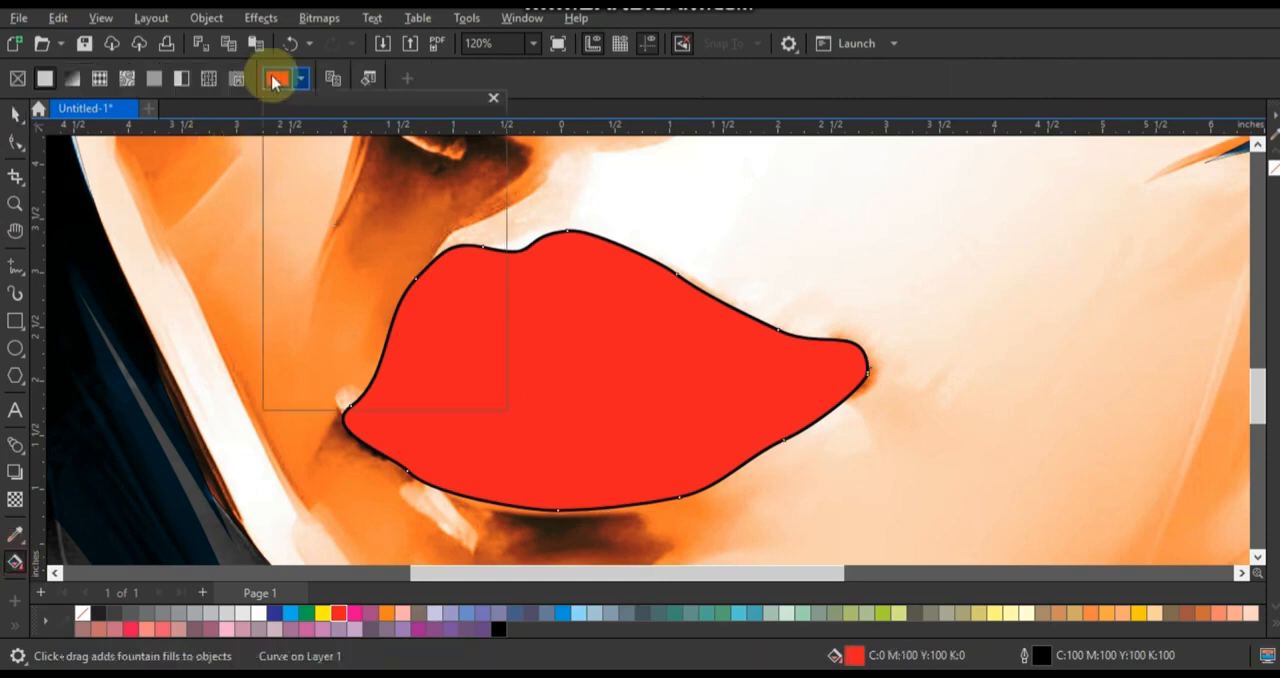
click(277, 78)
drag(382, 255, 389, 246)
click(15, 114)
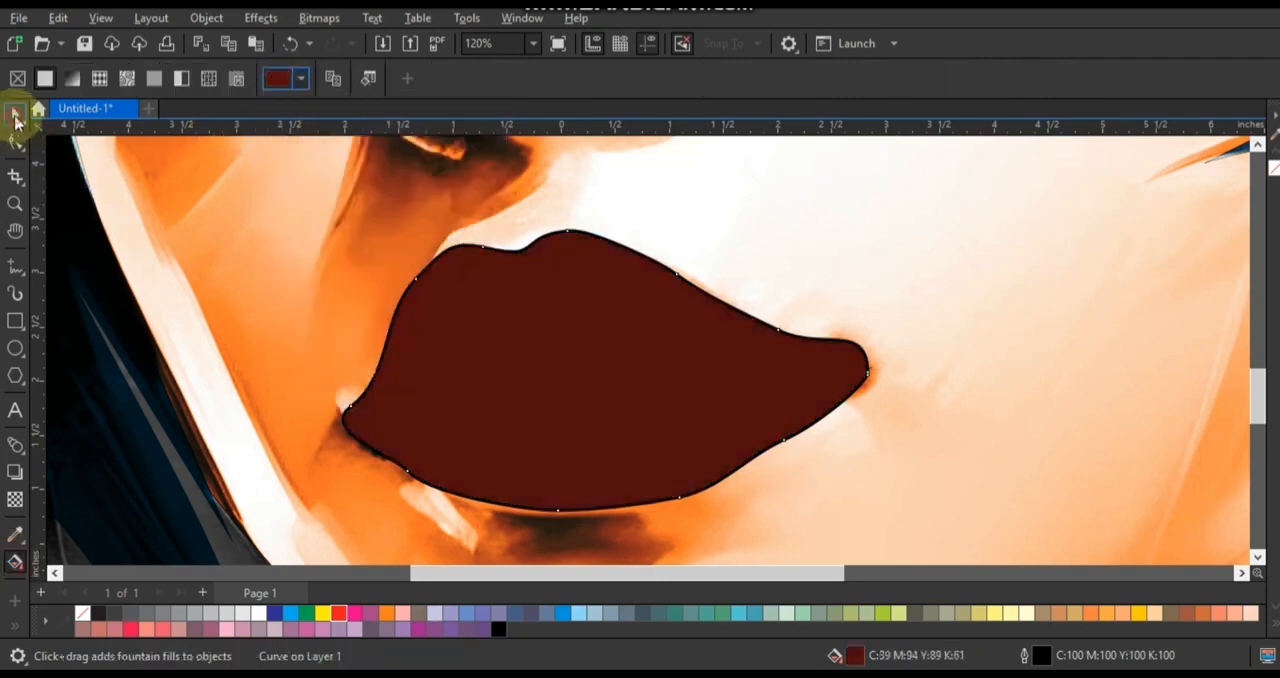
- Set the lip shape's transparency merge mode to Overlay and remove its outline
click(15, 499)
click(252, 79)
click(229, 458)
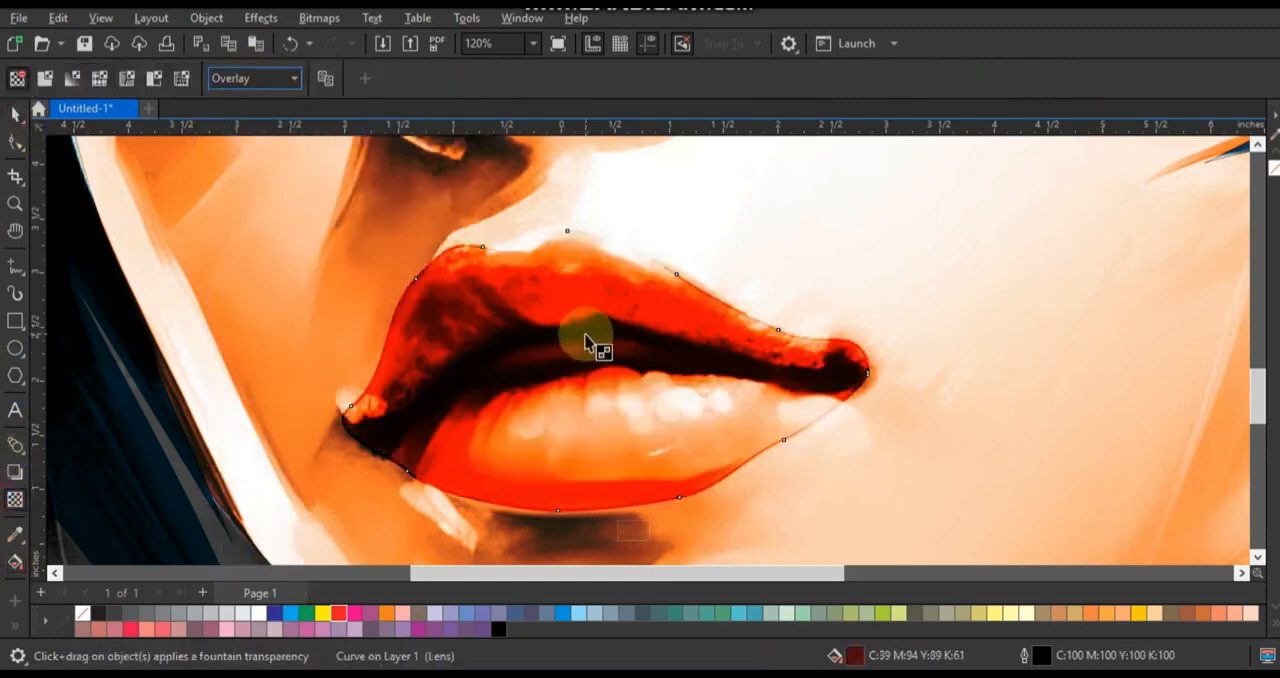
click(15, 114)
scroll(493, 344, down, 2)
right_click(84, 612)
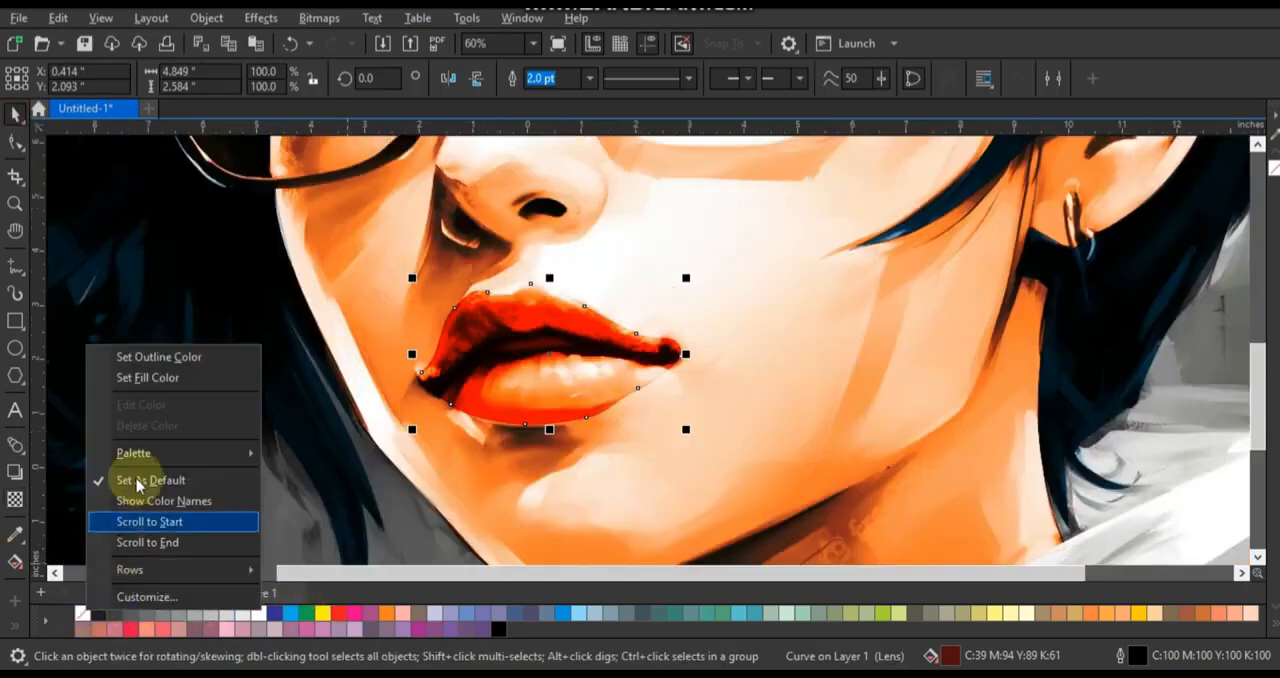
click(155, 357)
- Draw an ellipse over each iris, the one on the ear side about 1.41 by 1.31 inches
key(F4)
click(325, 347)
click(15, 203)
drag(523, 243, 792, 380)
drag(349, 200, 936, 457)
click(15, 350)
drag(311, 322, 404, 421)
drag(763, 266, 868, 363)
- Select both iris ellipses and fill them with blue (C100 M20 Y0 K0)
click(15, 113)
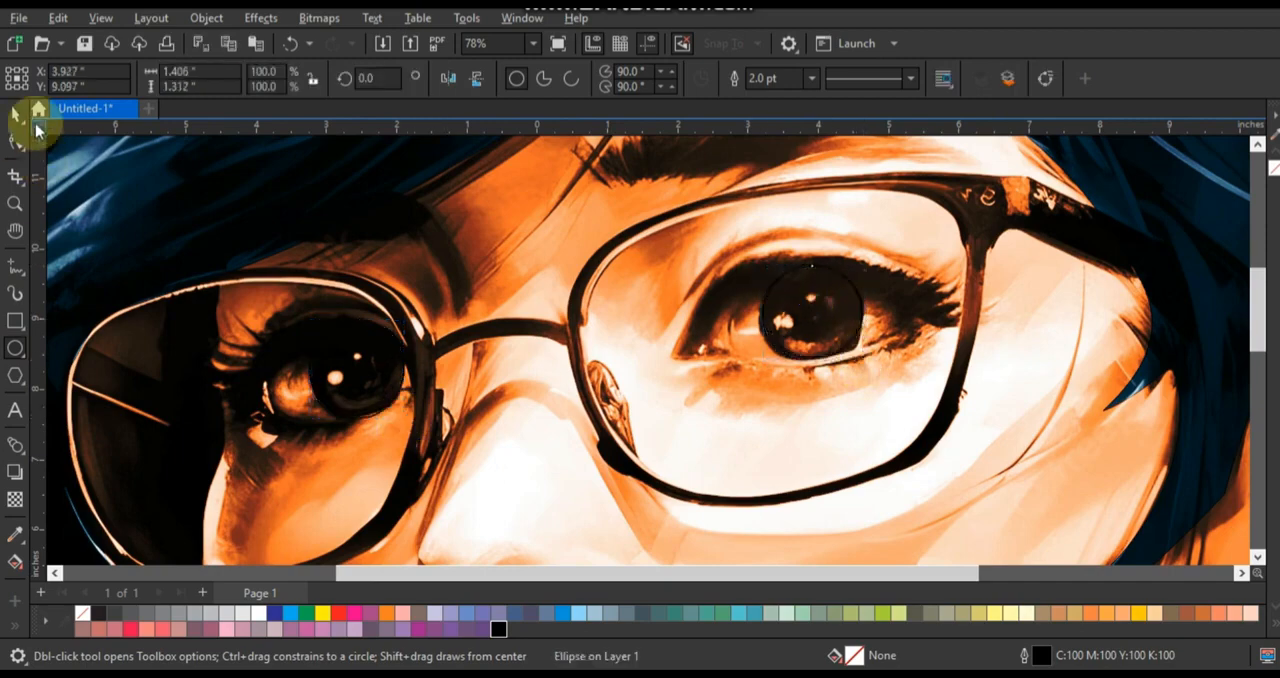
shift+click(400, 380)
click(562, 612)
- Set both iris ellipses to the Overlay merge mode and change their fill to cyan (C100 M0 Y0 K0)
click(15, 499)
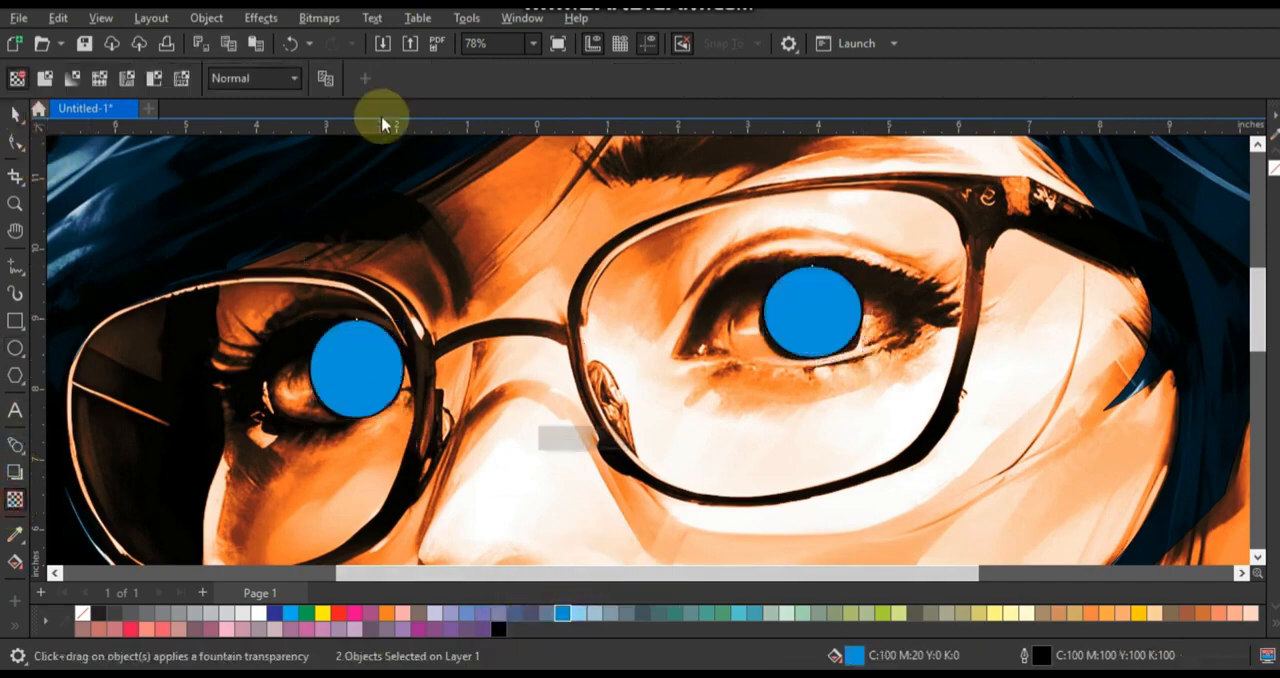
click(268, 76)
click(236, 452)
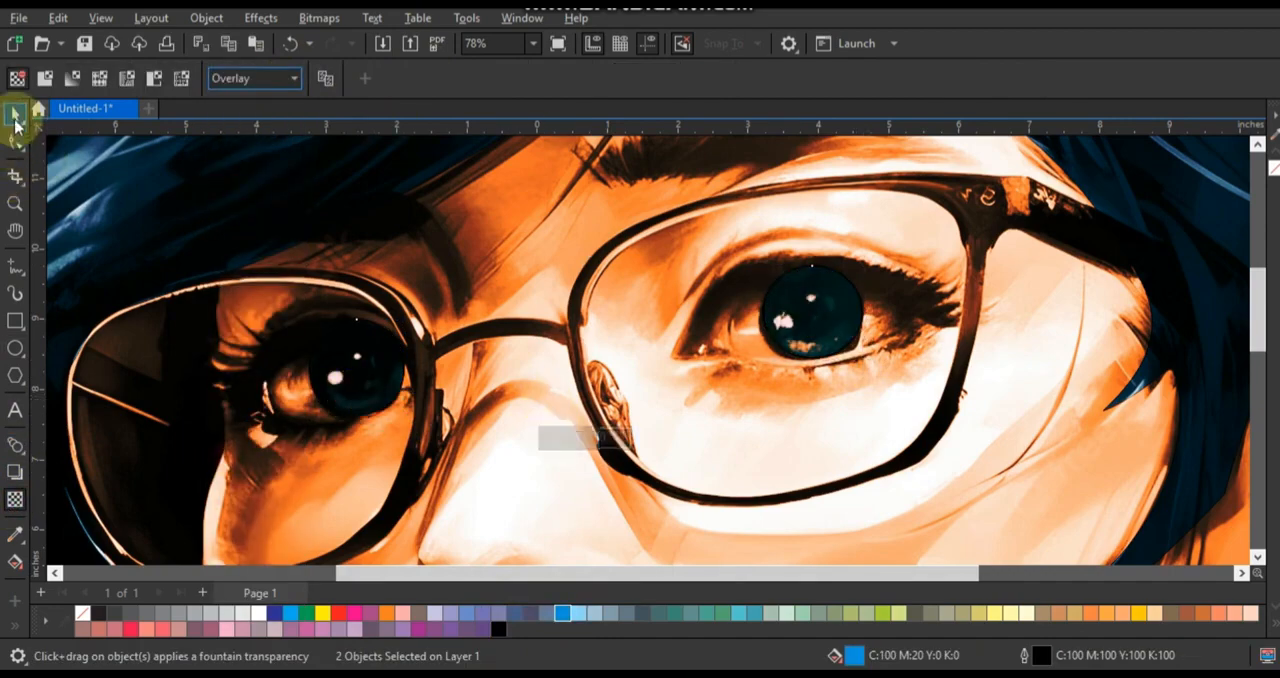
click(15, 118)
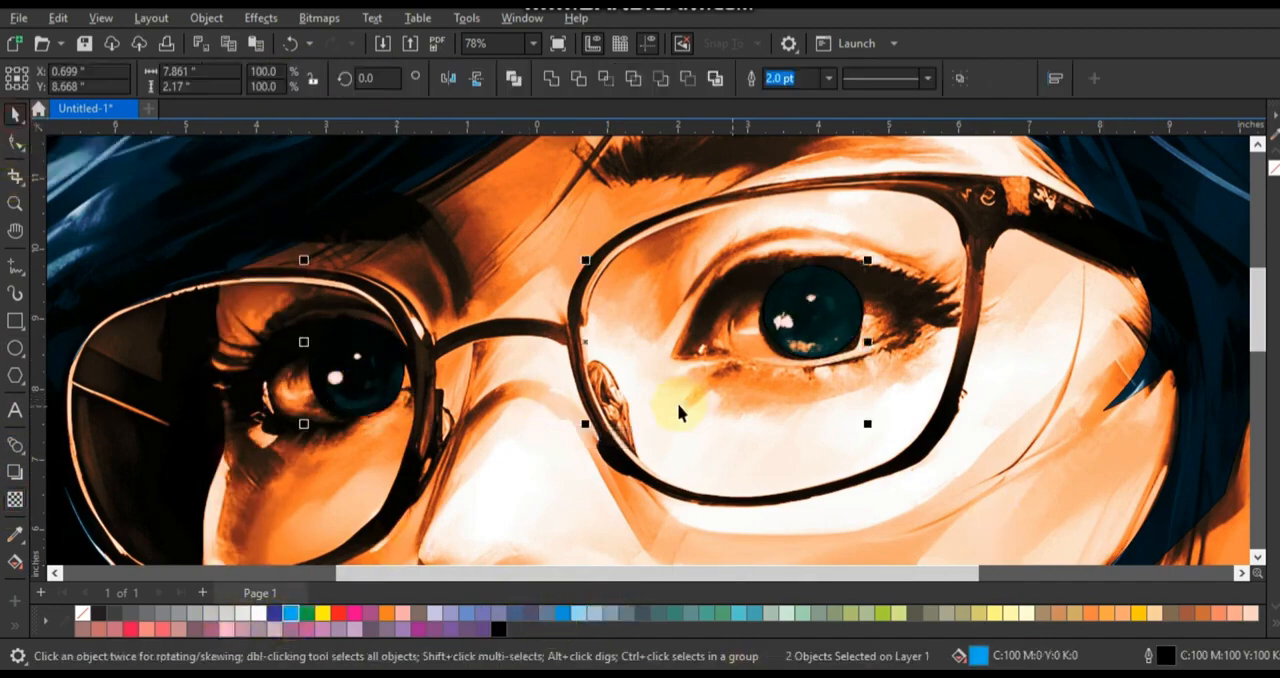
scroll(681, 398, down, 2)
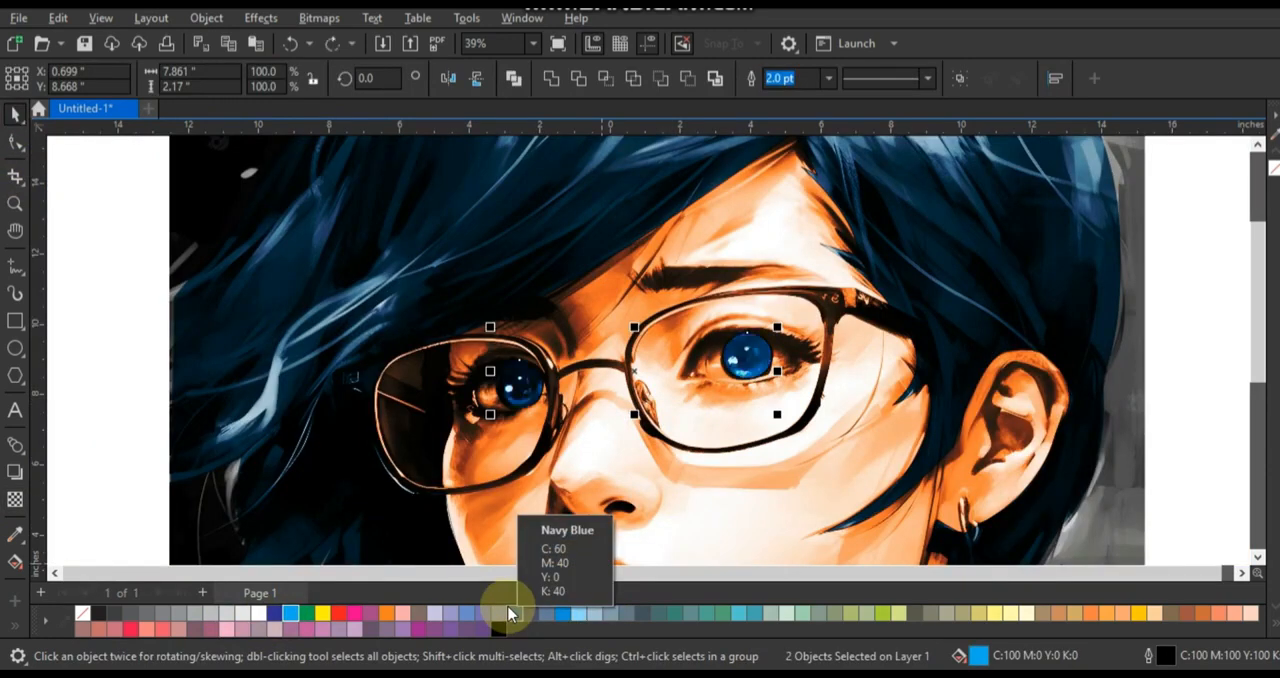
key(F3)
click(620, 214)
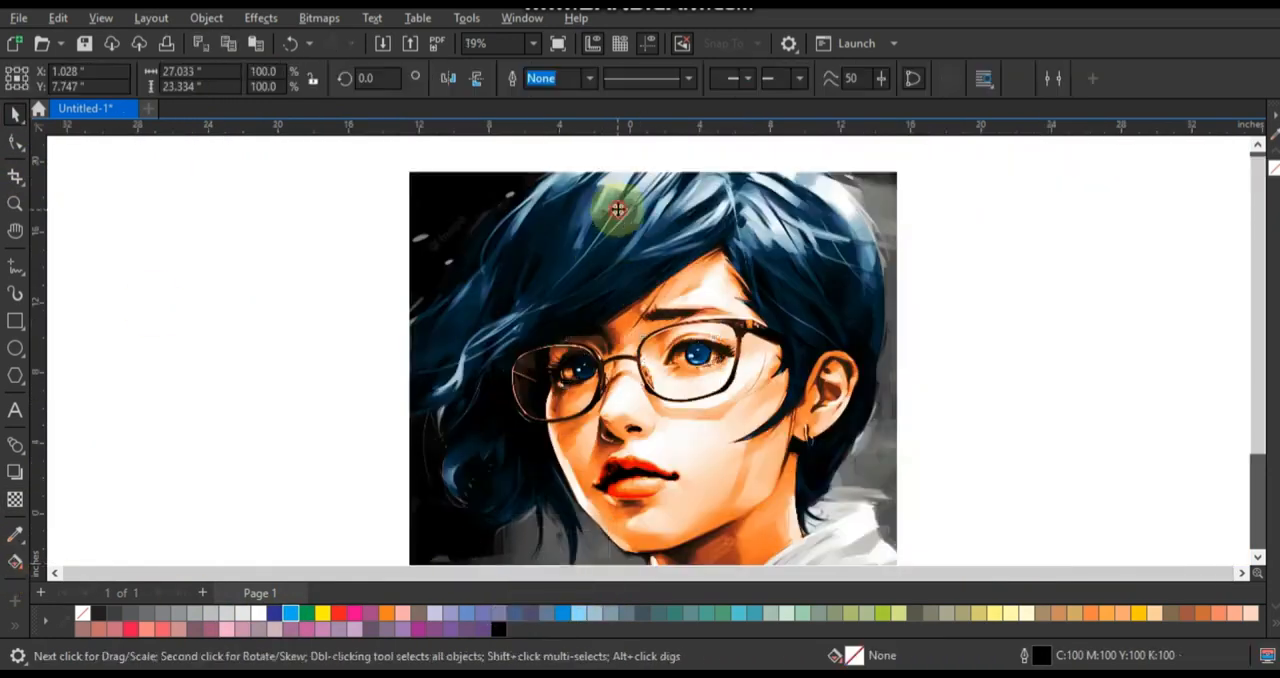
scroll(668, 230, down, 1)
click(748, 272)
key(F4)
click(905, 346)
- Trace the jacket's collar and shoulders as a freehand curve about 24.7 by 10.9 inches, running past the picture's lower edge
click(15, 203)
key(F3)
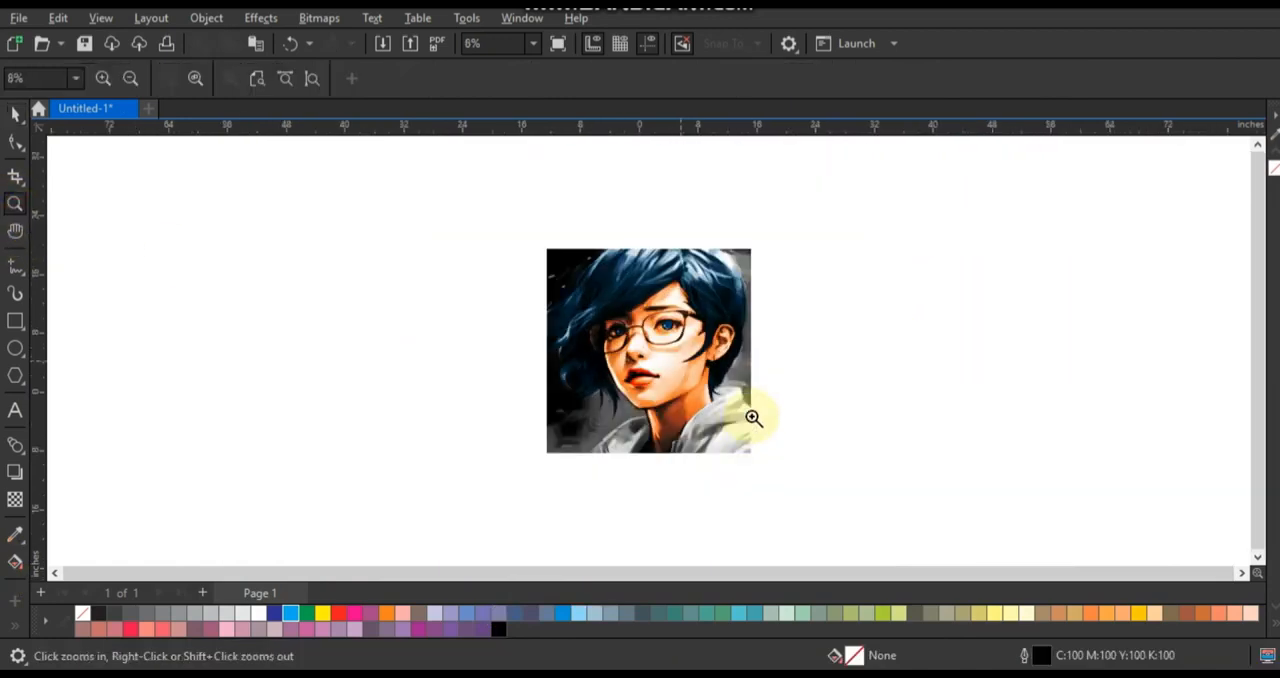
drag(877, 508, 877, 508)
mouse_move(314, 260)
mouse_down()
mouse_move(803, 483)
mouse_move(856, 490)
mouse_up()
click(15, 266)
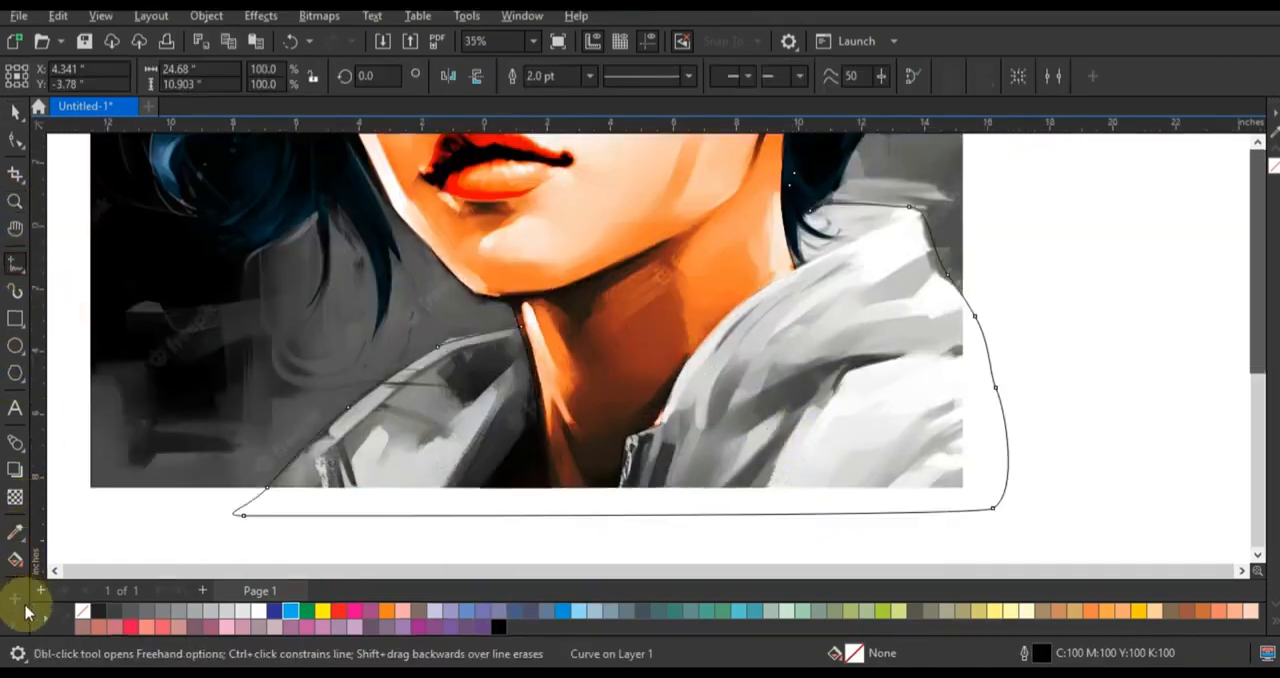
- Fill the jacket regions on both sides of the neck with the Smart Fill tool
click(18, 562)
click(46, 551)
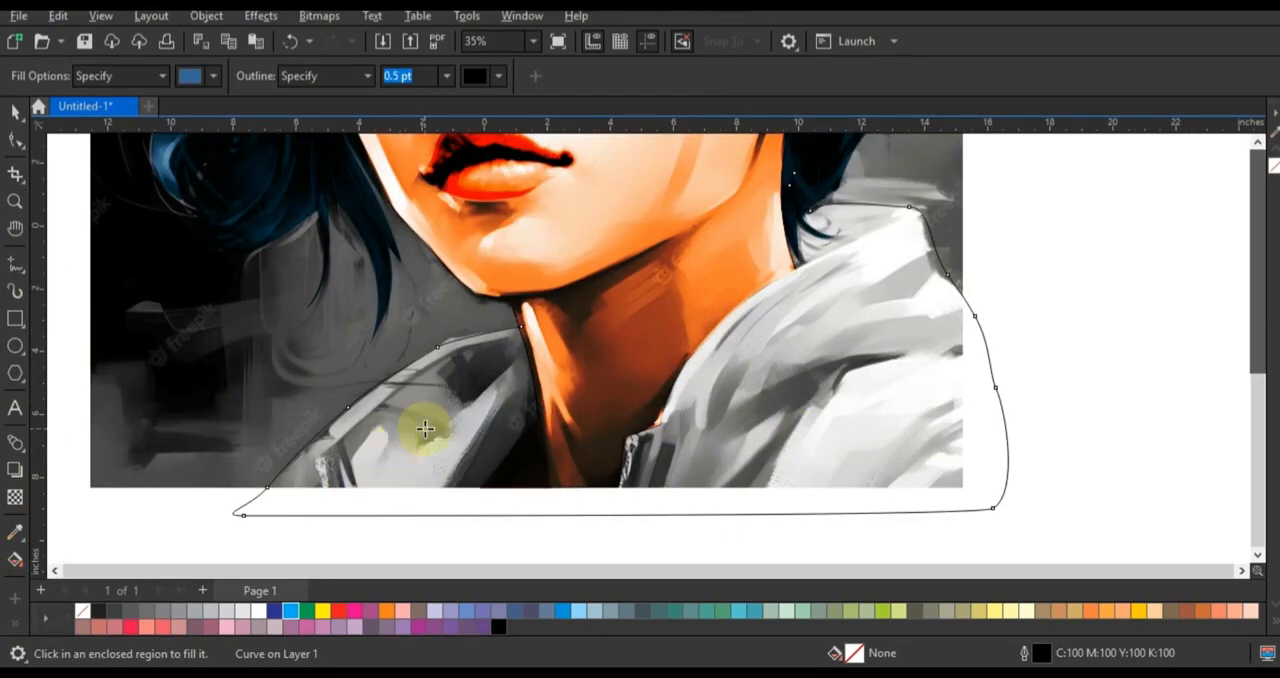
click(428, 418)
click(809, 449)
click(15, 110)
- Select both jacket pieces and set their transparency merge mode to Overlay
click(473, 452)
shift+click(751, 457)
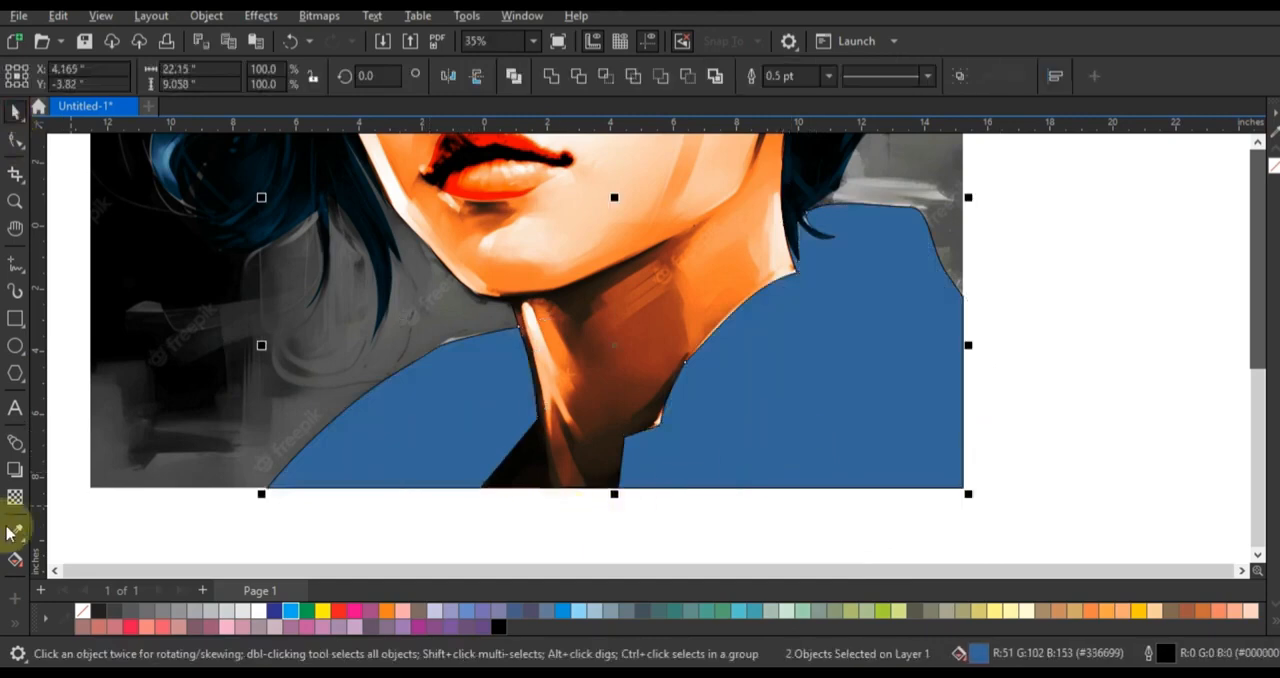
click(15, 497)
click(254, 75)
click(257, 454)
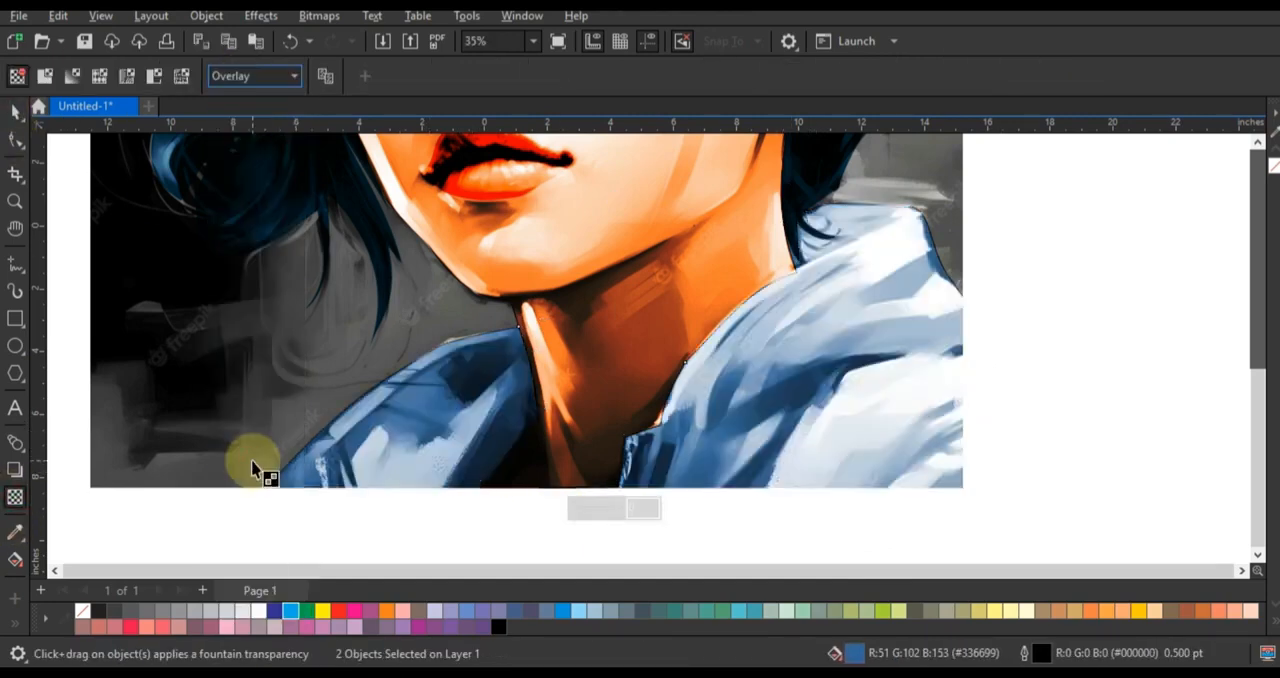
click(15, 112)
- Try a black fill on the two jacket pieces
scroll(63, 293, down, 3)
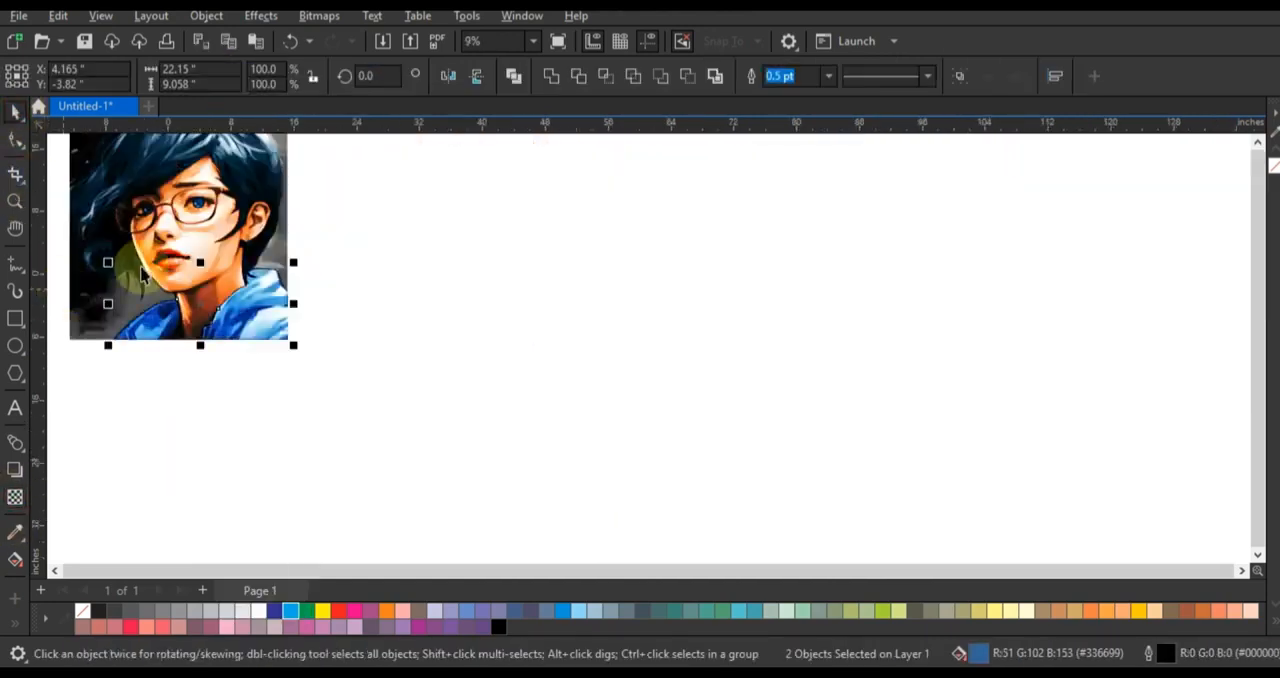
click(499, 628)
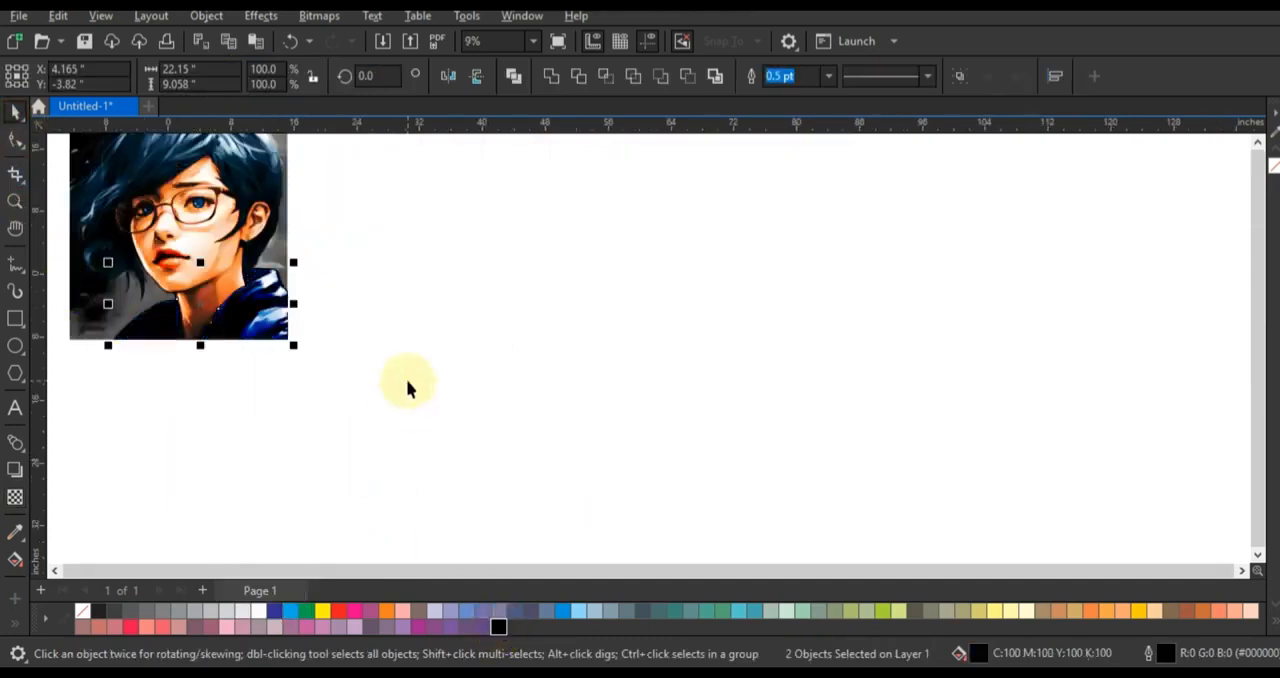
drag(288, 318, 463, 320)
drag(315, 254, 90, 358)
- Recolour the jacket pieces with a teal green fill
click(676, 611)
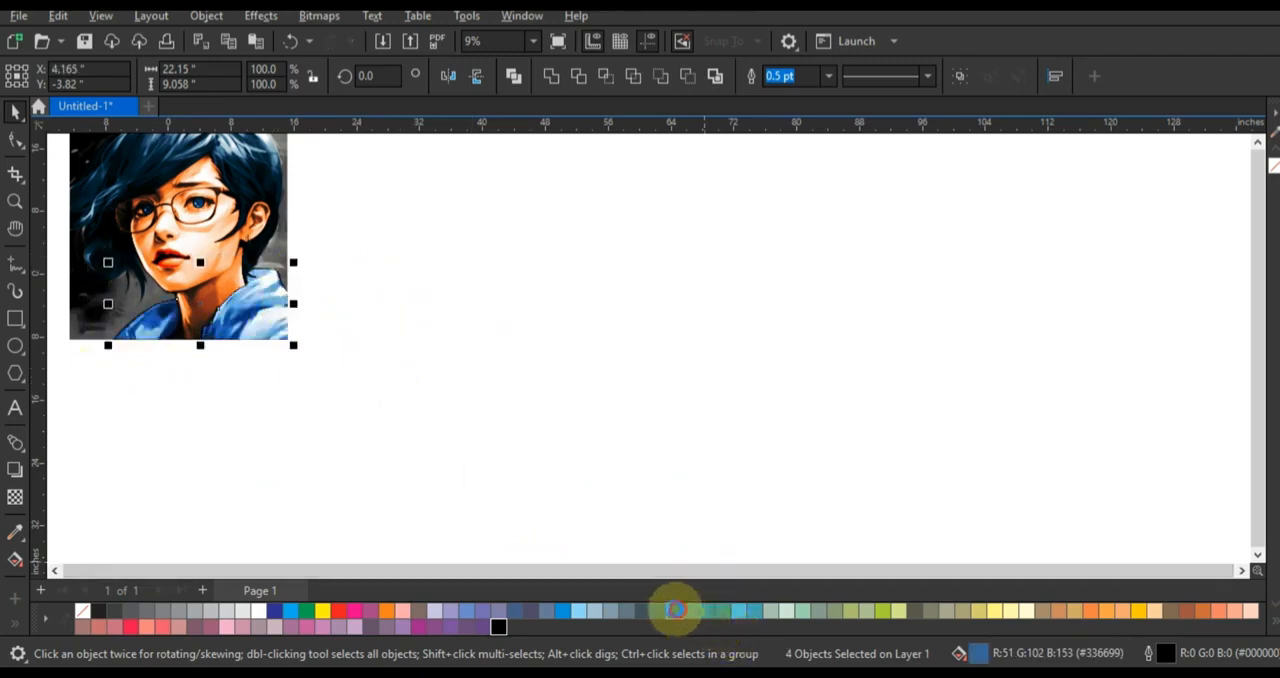
click(418, 412)
drag(573, 238, 302, 381)
shift+click(268, 322)
key(r)
click(374, 262)
drag(389, 249, 72, 378)
- Select the jacket pieces and remove their outlines
scroll(72, 377, down, 1)
click(263, 220)
key(F4)
scroll(857, 380, down, 1)
drag(911, 380, 604, 510)
right_click(1274, 165)
click(989, 236)
drag(989, 226, 541, 498)
- Draw an unfilled rectangle around the whole portrait, just inside its edges
key(F4)
click(300, 357)
click(14, 318)
drag(447, 146, 848, 548)
click(15, 113)
drag(440, 348, 442, 350)
click(341, 390)
- Fill the background regions around the hair with the Smart Fill tool
click(15, 560)
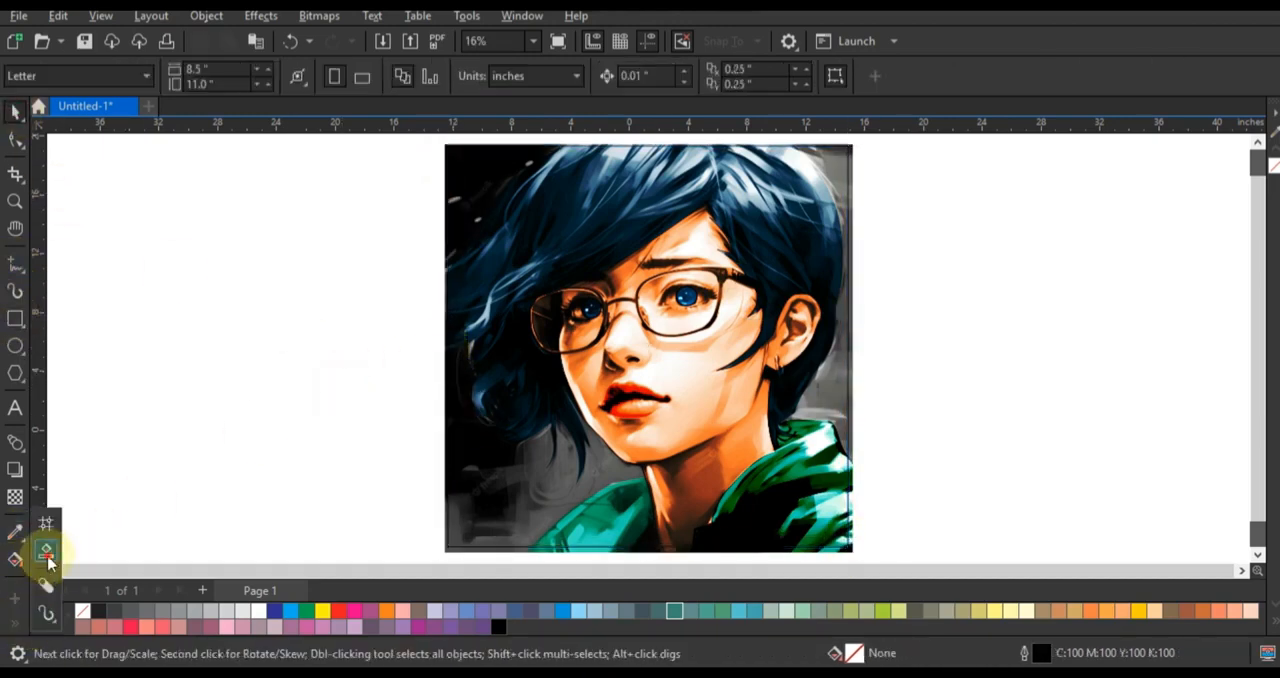
click(40, 553)
click(514, 491)
click(457, 194)
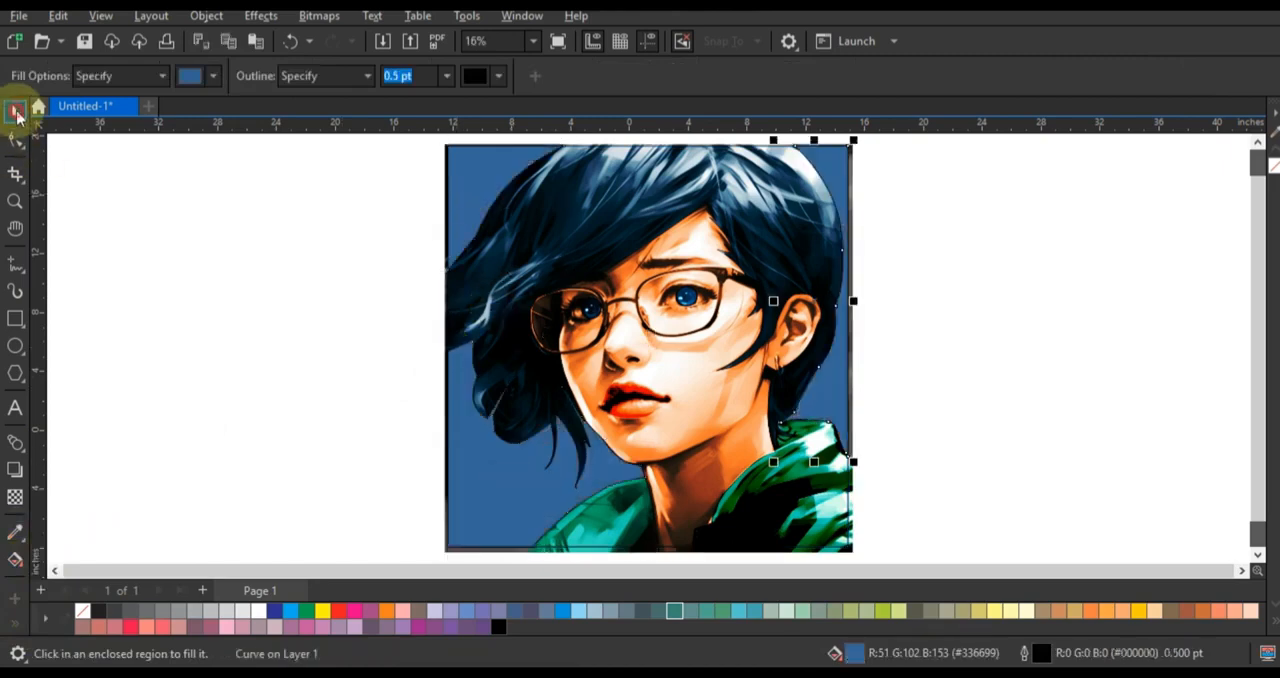
- Select the three background pieces around the hair and fill them with bright blue
click(15, 113)
click(503, 500)
shift+click(467, 203)
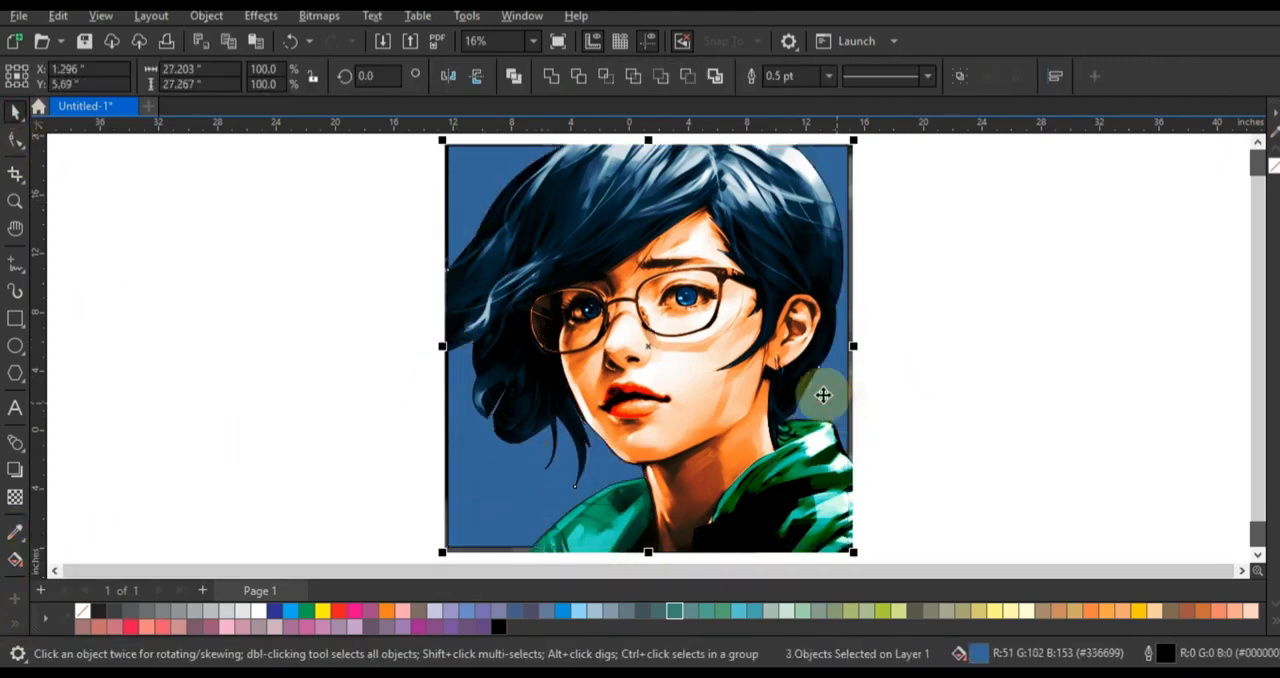
click(562, 611)
- Apply an elliptical fountain fill to the background pieces, running from golden yellow at the centre to blue at the edge
key(g)
drag(519, 477, 634, 292)
drag(1110, 624, 613, 358)
drag(713, 358, 634, 292)
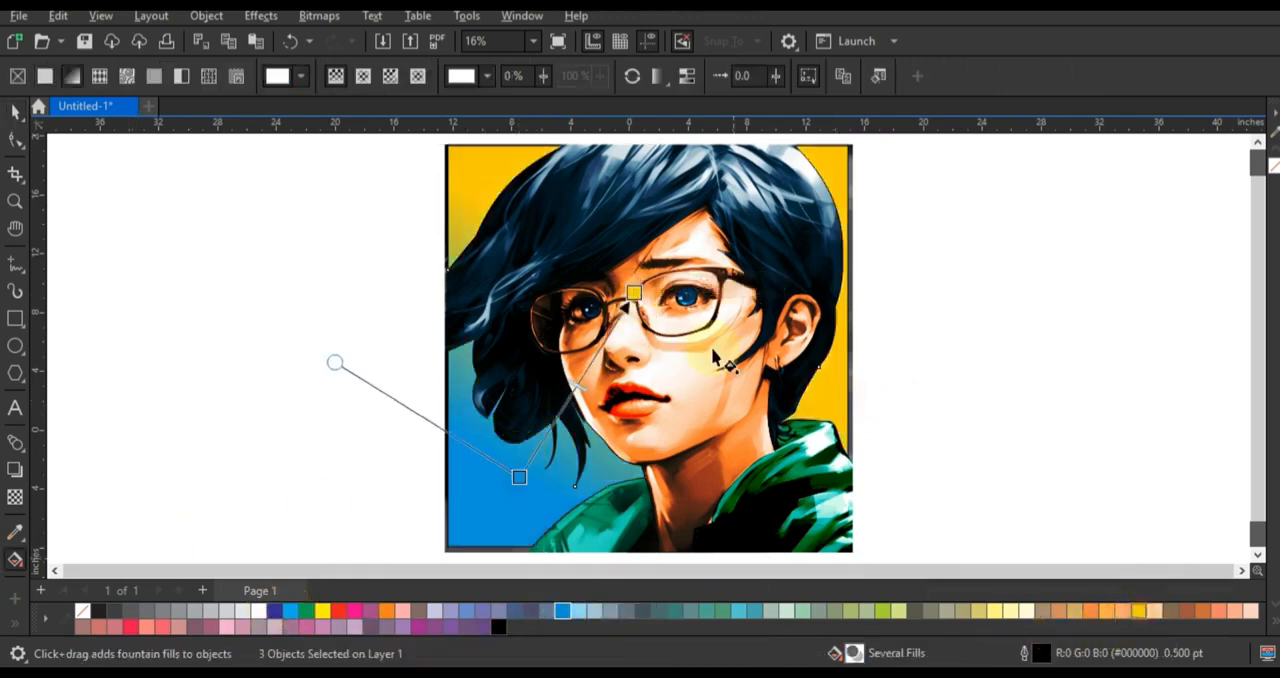
click(364, 80)
drag(608, 366, 570, 418)
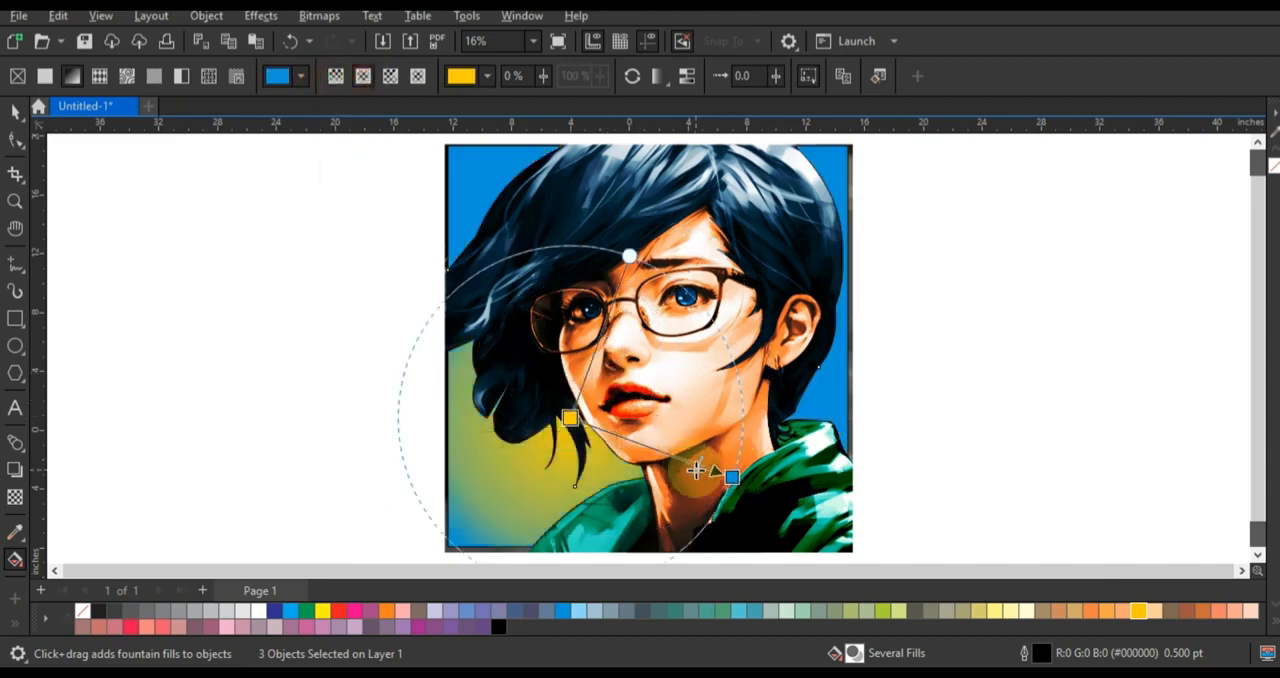
- Blend the gradient background pieces into the portrait with Overlay transparency
click(15, 112)
click(15, 497)
click(268, 79)
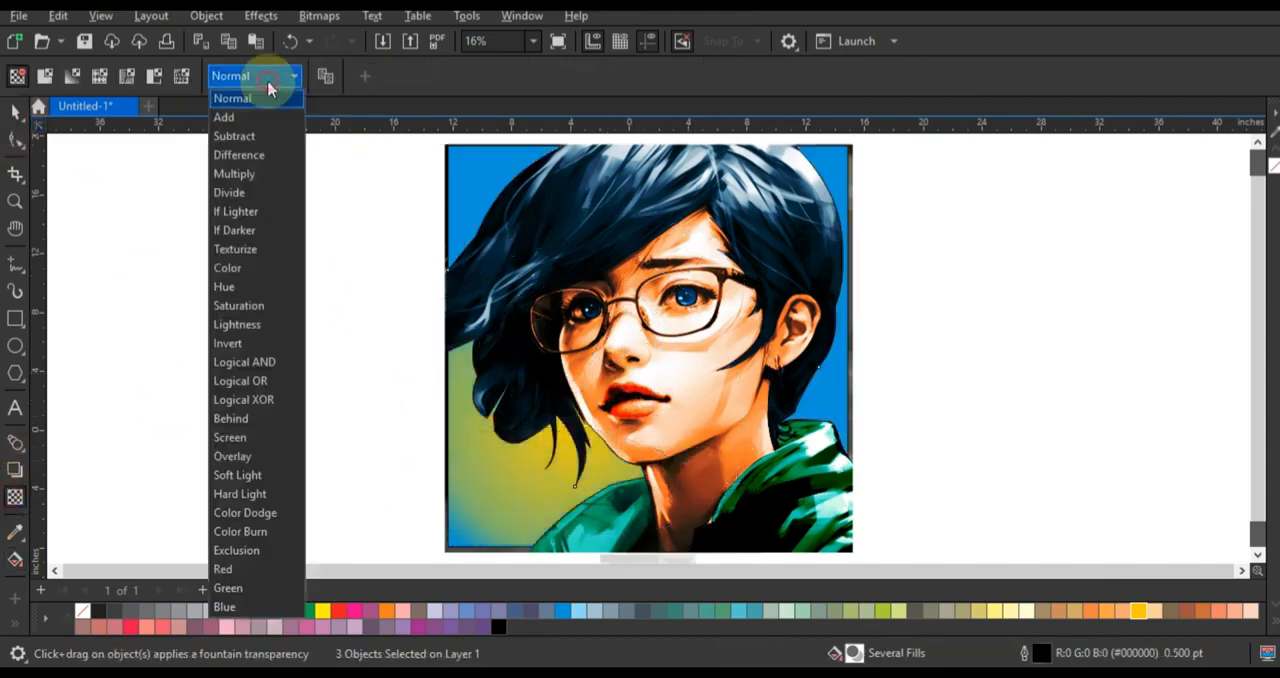
click(240, 456)
key(space)
- Recolour the centre of the background's elliptical gradient from yellow to orange-red and deselect the pieces
key(g)
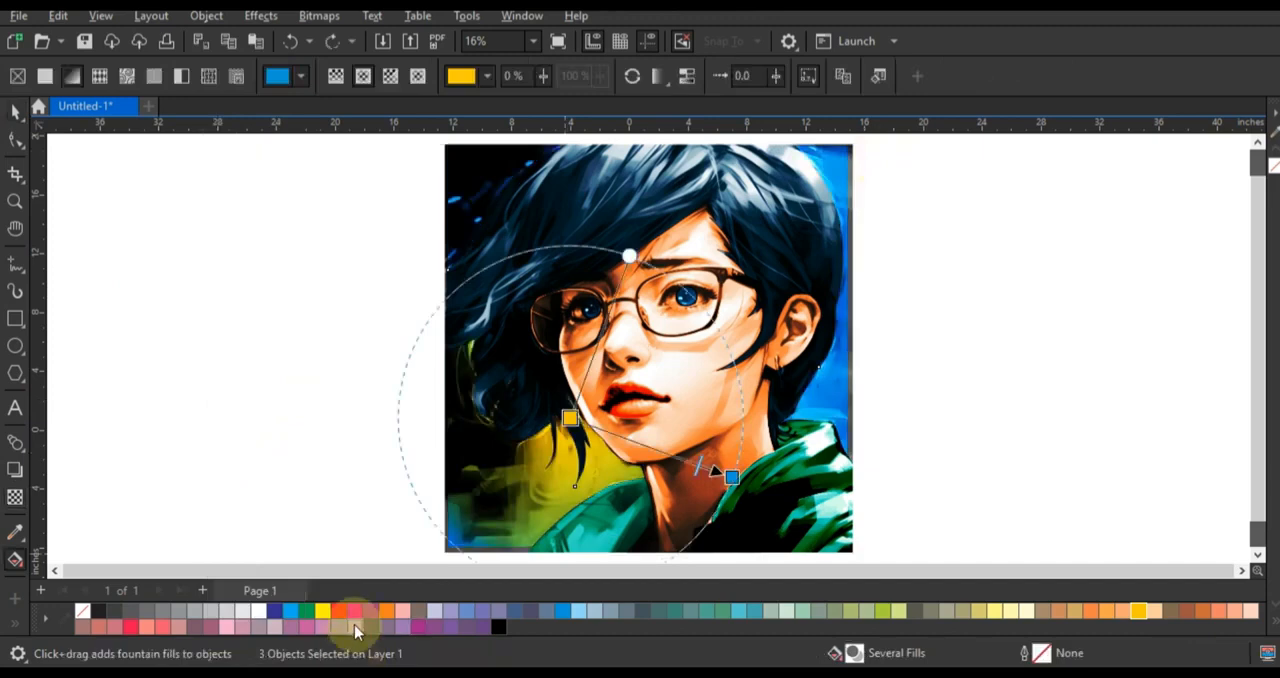
drag(583, 431, 571, 418)
click(15, 112)
click(229, 274)
- Select the whole colourized portrait and place a duplicate of it to the side
scroll(559, 314, down, 1)
drag(463, 210, 732, 448)
key(F4)
click(306, 392)
key(ctrl+a)
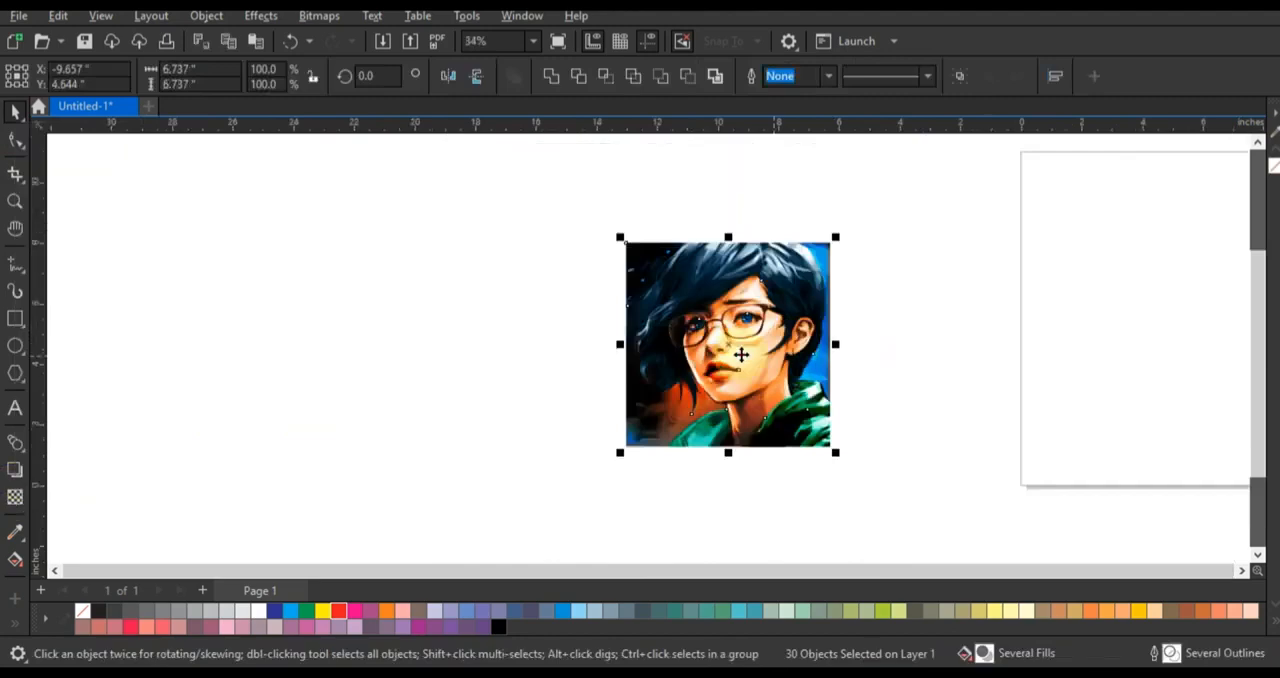
drag(740, 354, 463, 354)
right_click(463, 354)
- Convert the duplicated portrait to a 300 dpi RGB Color (24-bit) bitmap with anti-aliasing and a transparent background
key(shift+F2)
click(328, 18)
click(349, 40)
click(669, 277)
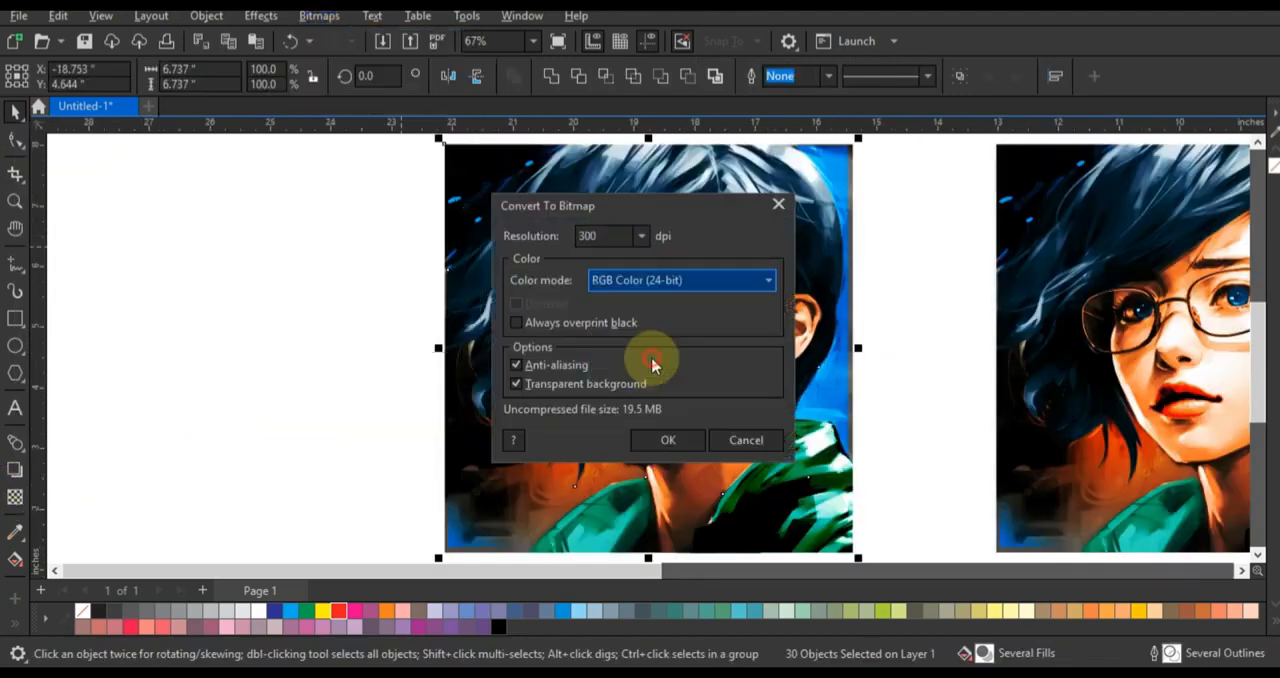
click(651, 360)
click(670, 437)
- Adjust the portrait bitmap to brightness -12 and contrast 34
click(261, 15)
mouse_move(285, 57)
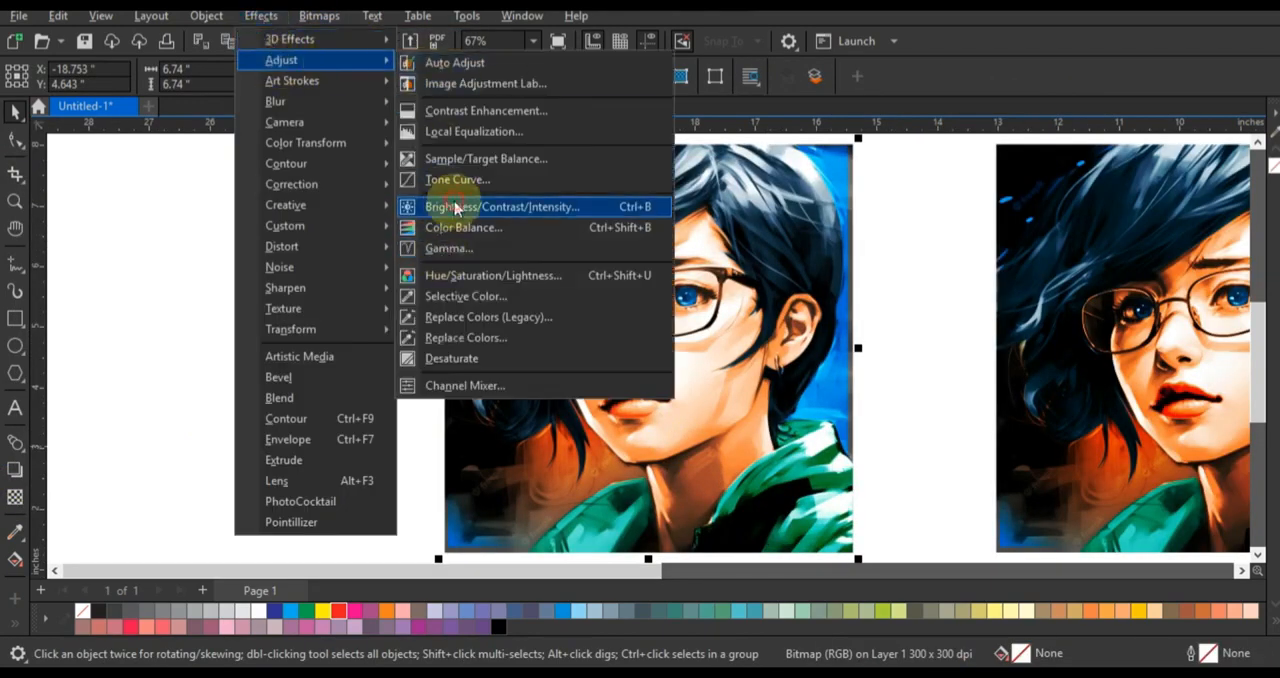
click(500, 206)
drag(576, 242, 184, 175)
drag(275, 243, 257, 222)
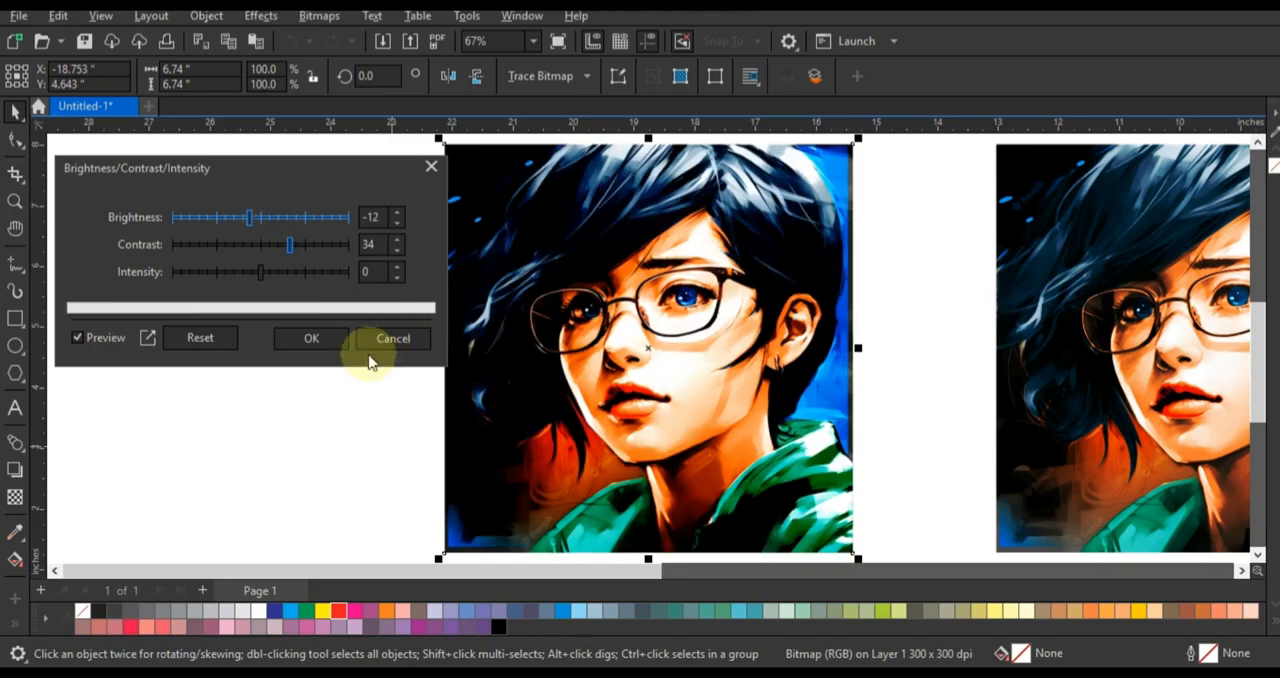
click(311, 338)
- Apply Color Balance to the portrait bitmap with Cyan--Red at -10 and Magenta--Green at 15
click(260, 16)
mouse_move(300, 60)
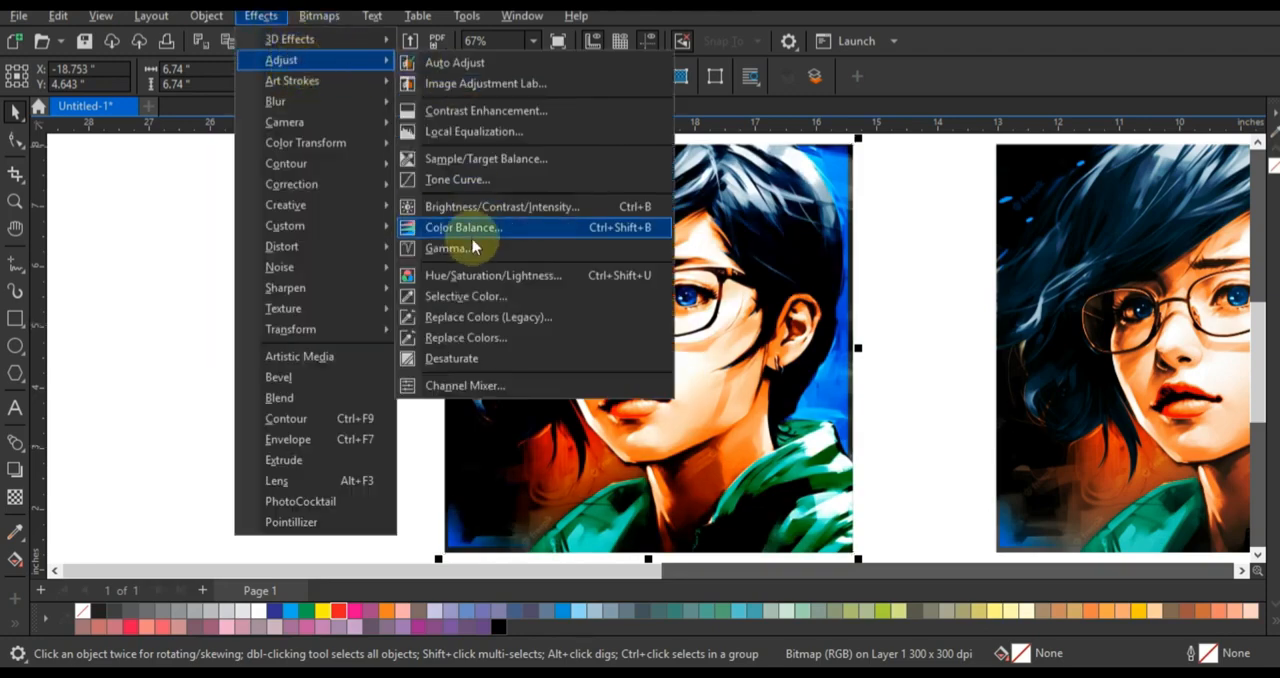
click(466, 228)
drag(313, 347, 292, 345)
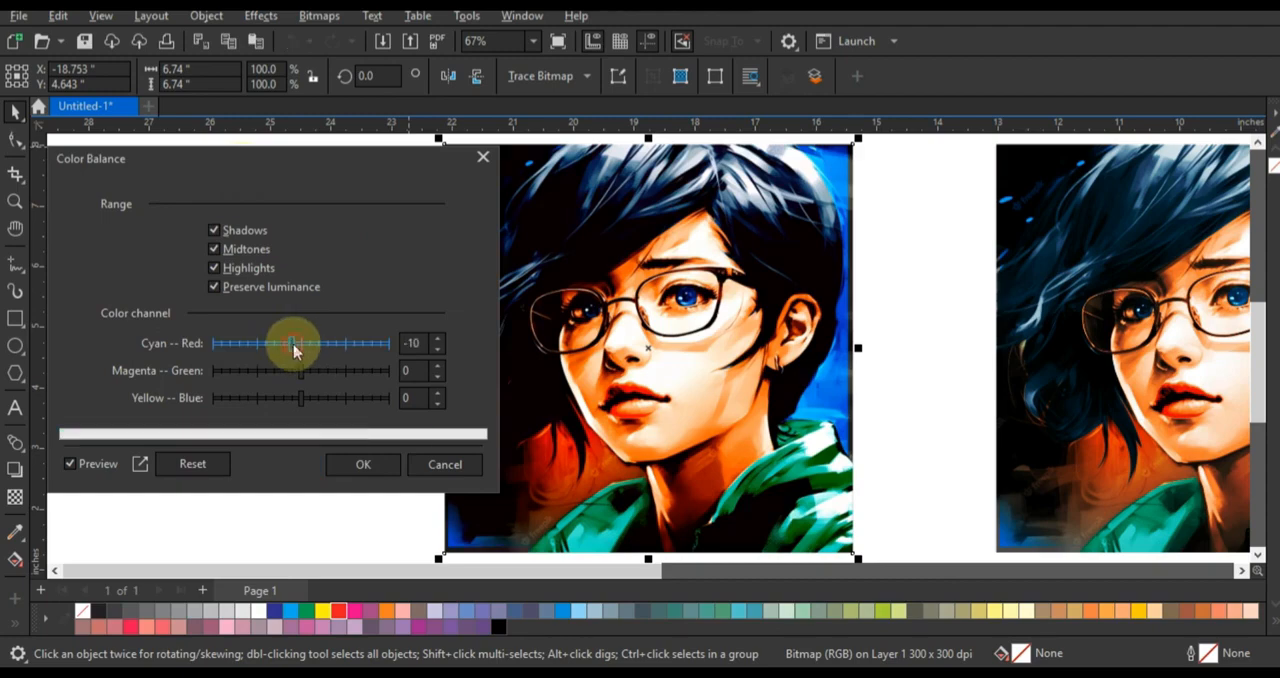
click(311, 398)
click(357, 461)
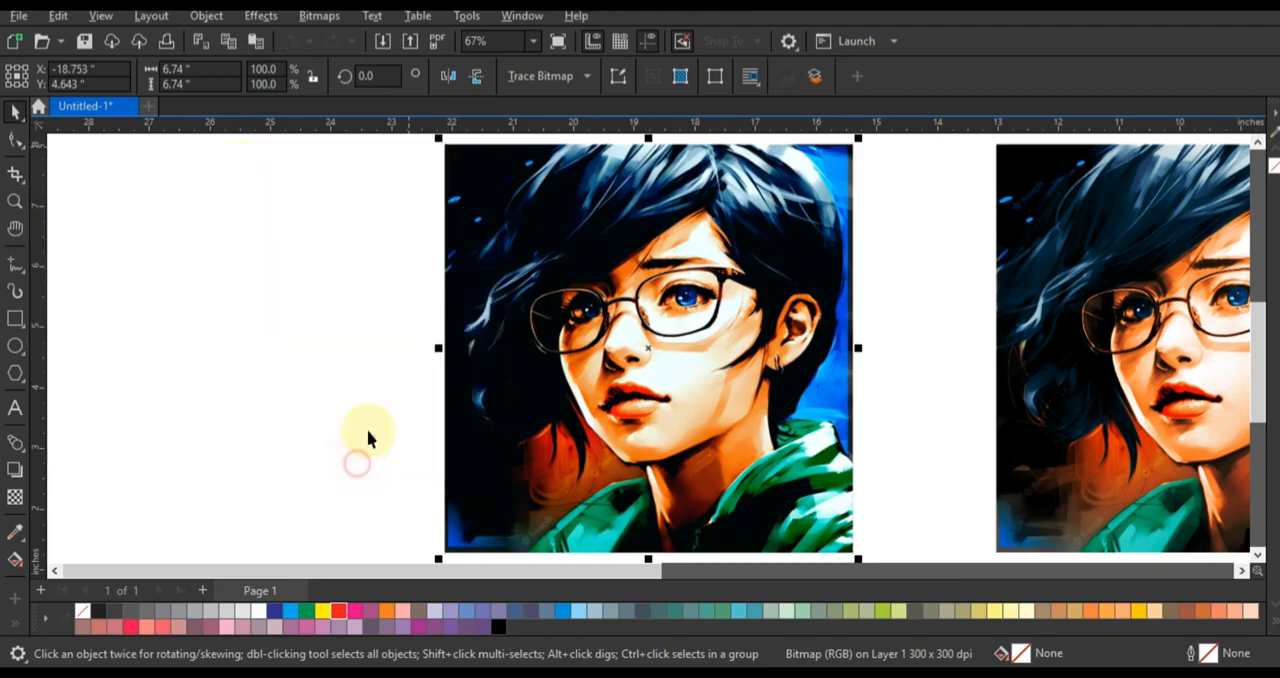
click(363, 349)
- Enlarge the colour-corrected bitmap and place it directly beside the black-and-white portrait
scroll(363, 348, down, 1)
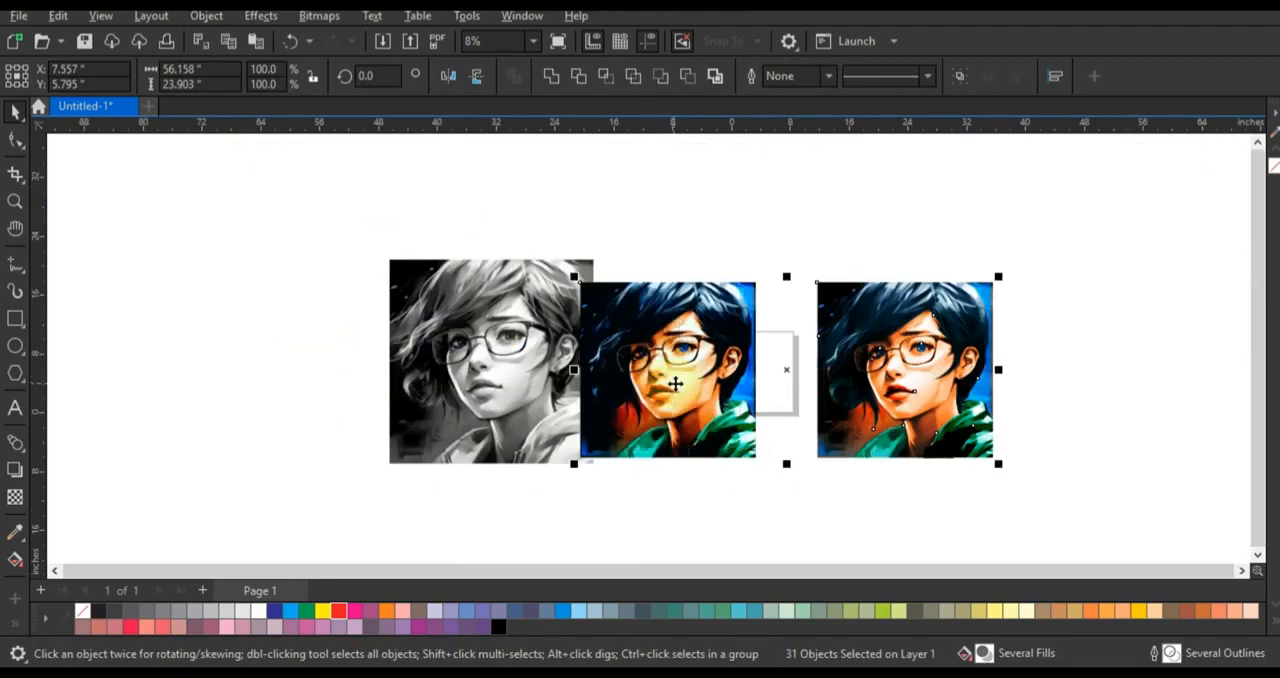
drag(668, 380, 672, 384)
drag(1002, 283, 1077, 250)
drag(848, 215, 1123, 514)
drag(970, 362, 1079, 362)
drag(859, 232, 228, 510)
key(shift+F2)
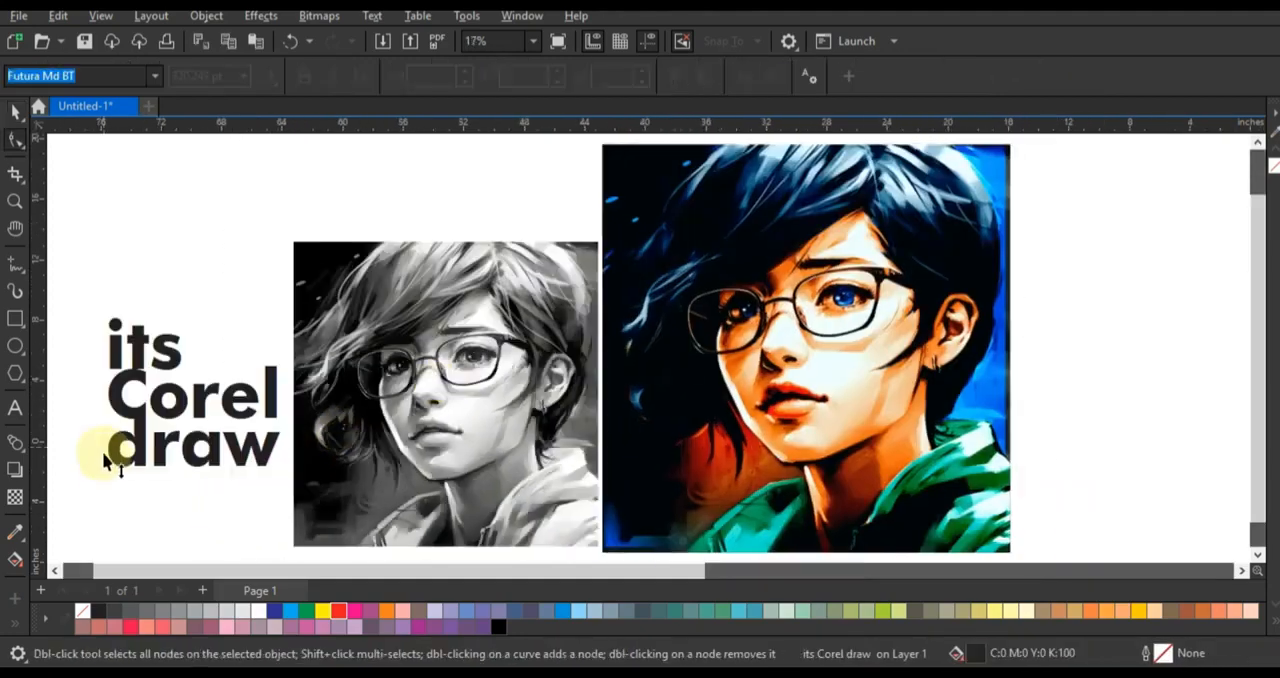
- Move the "its Corel draw" caption slightly lower and change its case to UPPERCASE
click(100, 450)
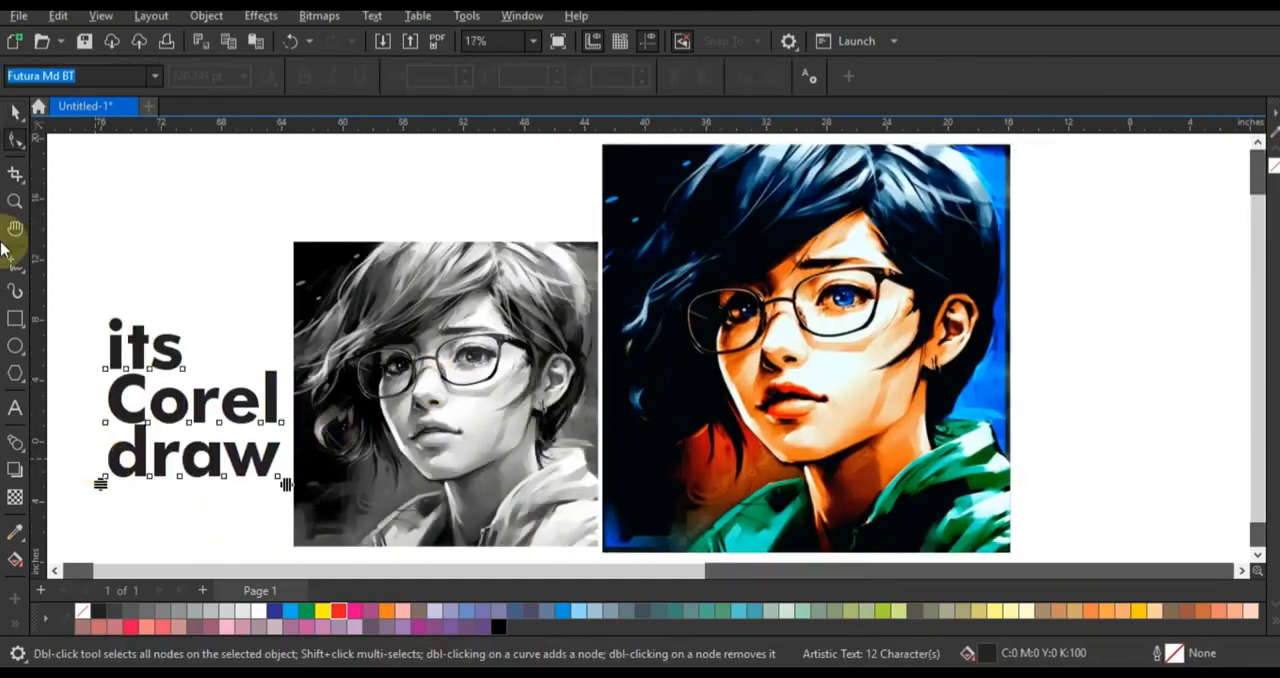
drag(161, 455, 144, 488)
click(372, 17)
click(402, 405)
click(566, 314)
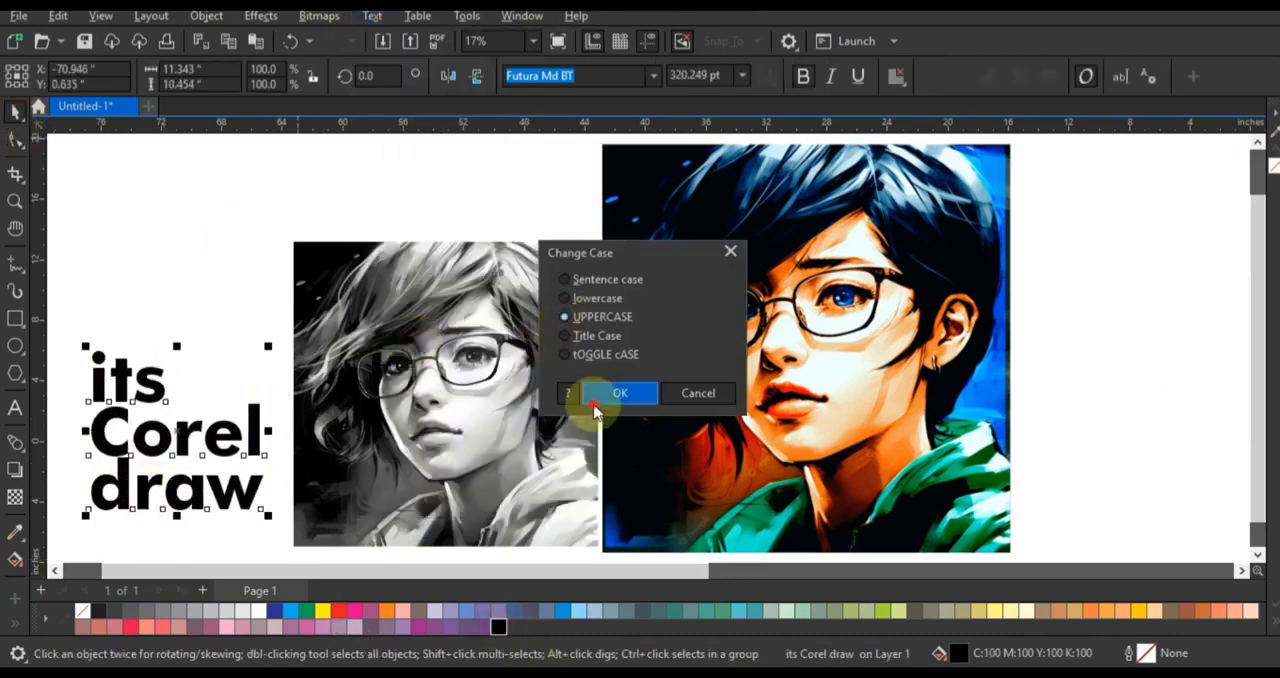
click(592, 392)
- Reposition the uppercase caption, then shift it together with both portraits to the right
drag(178, 441, 184, 464)
shift+click(430, 457)
shift+click(651, 459)
drag(652, 459, 754, 459)
- Enlarge the coloured portrait to about 29.16 inches square
click(450, 219)
click(838, 207)
drag(1117, 138, 1135, 122)
scroll(1240, 470, down, 2)
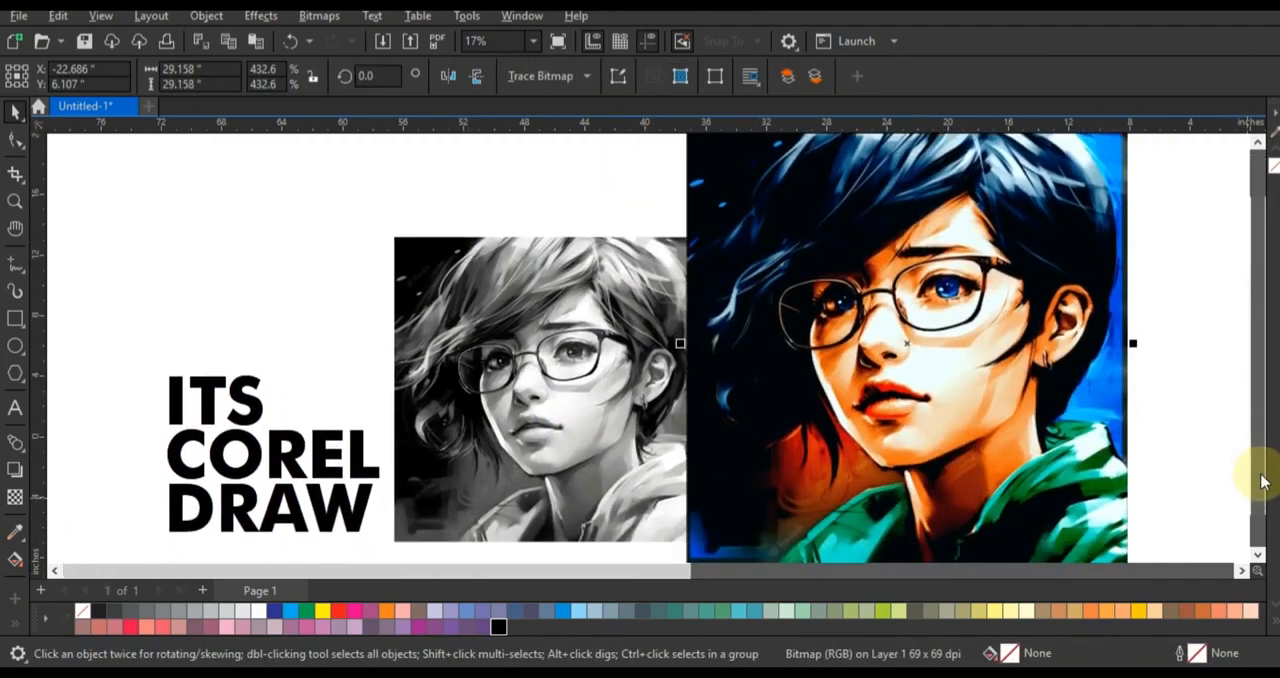
- Shrink the black-and-white portrait and position it between the caption and the coloured portrait
click(690, 249)
drag(690, 240, 611, 335)
drag(566, 374, 633, 384)
drag(452, 344, 423, 315)
click(335, 225)
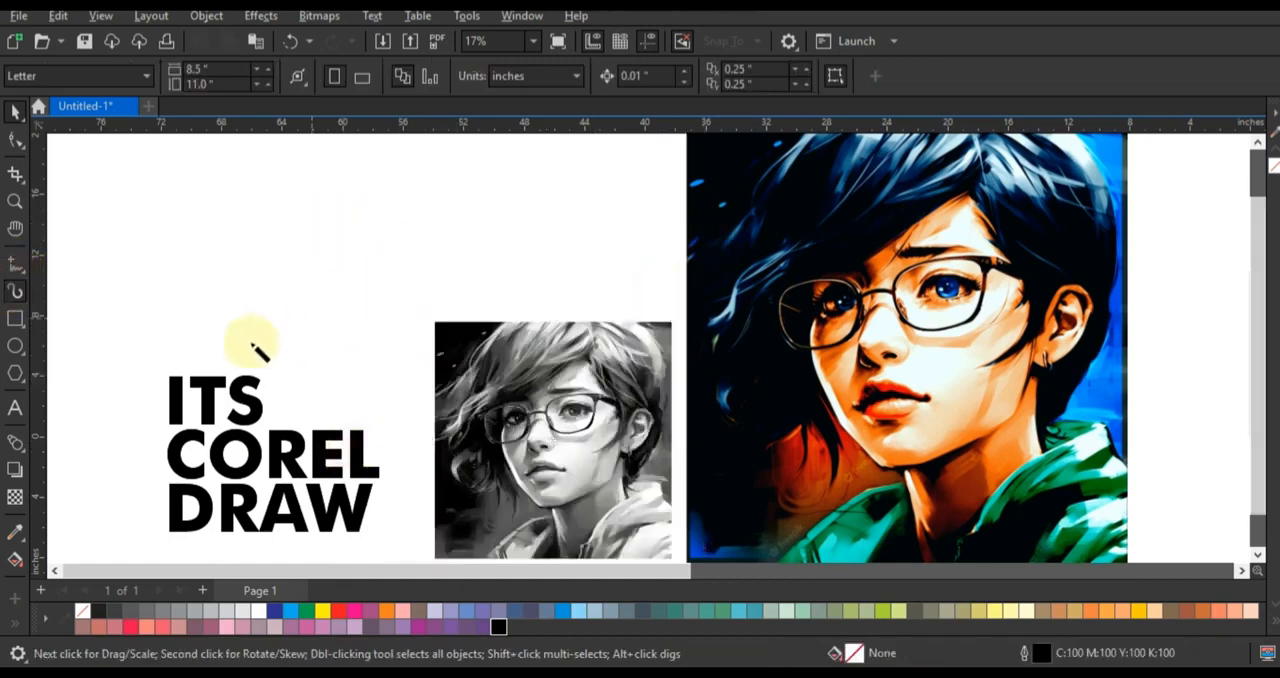
- Draw an arrow with Artistic Media strokes from the caption up towards the coloured portrait and select its strokes
click(566, 246)
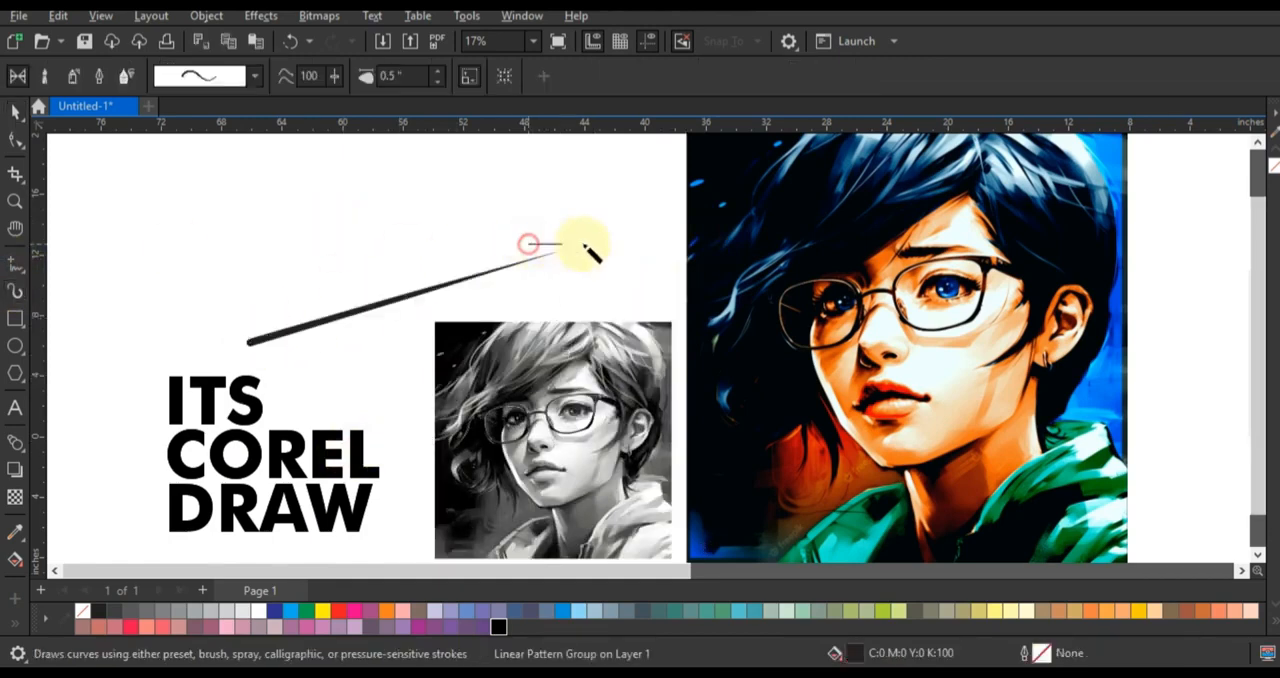
click(15, 110)
drag(220, 200, 612, 390)
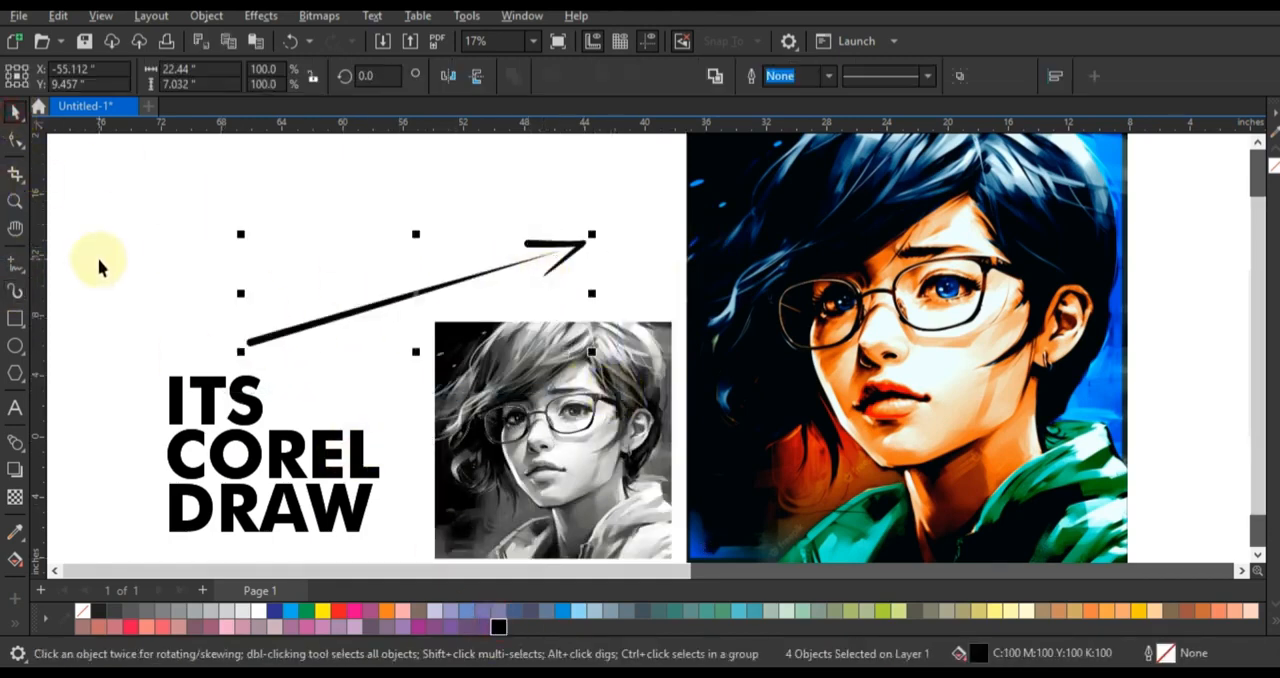